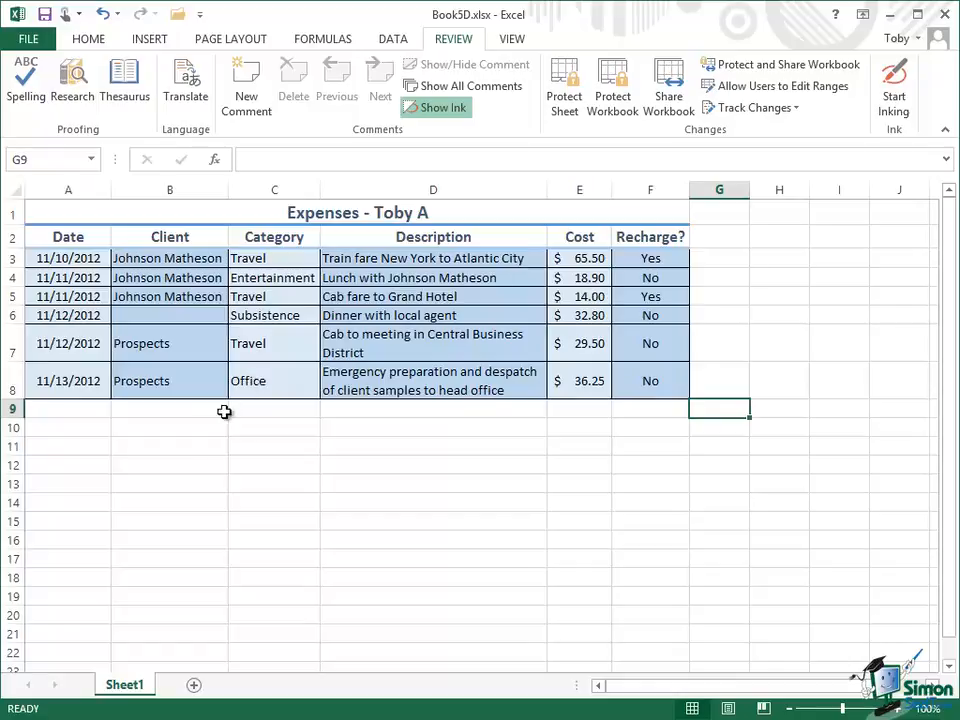
Rename Sheet1 with the first name and last initial of the employee in the expenses title, without a space
right_click(128, 688)
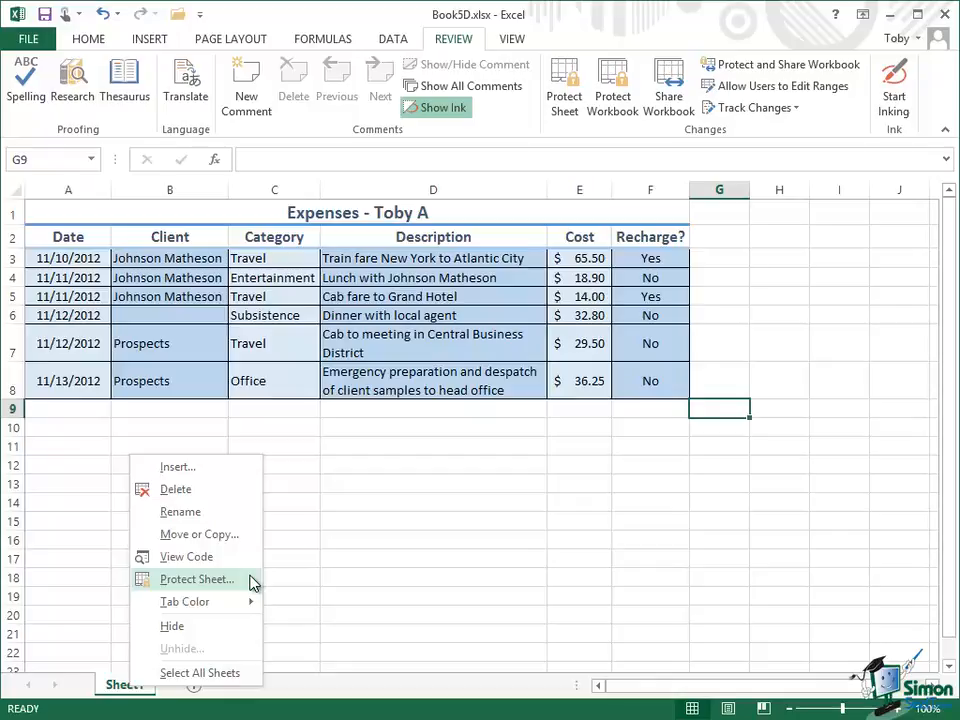
mouse_move(218, 603)
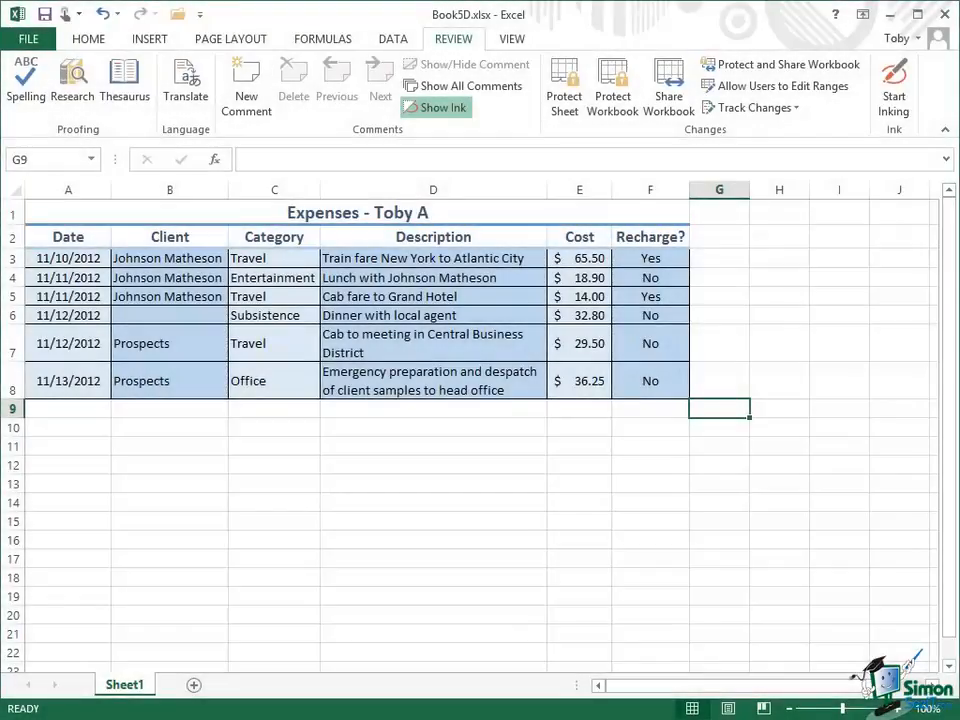
right_click(126, 690)
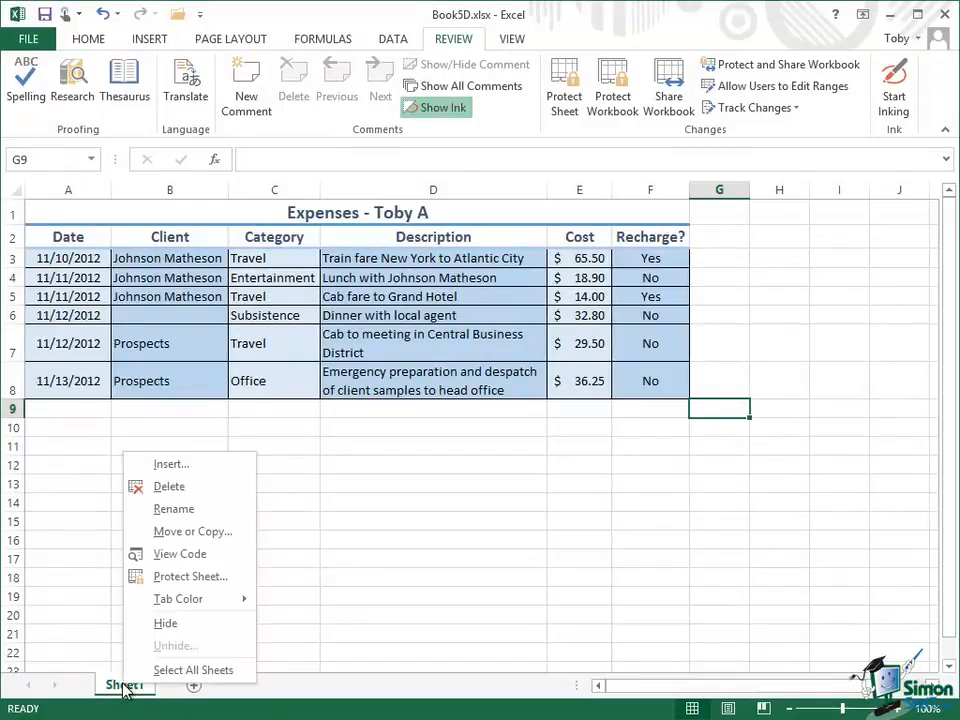
left_click(173, 510)
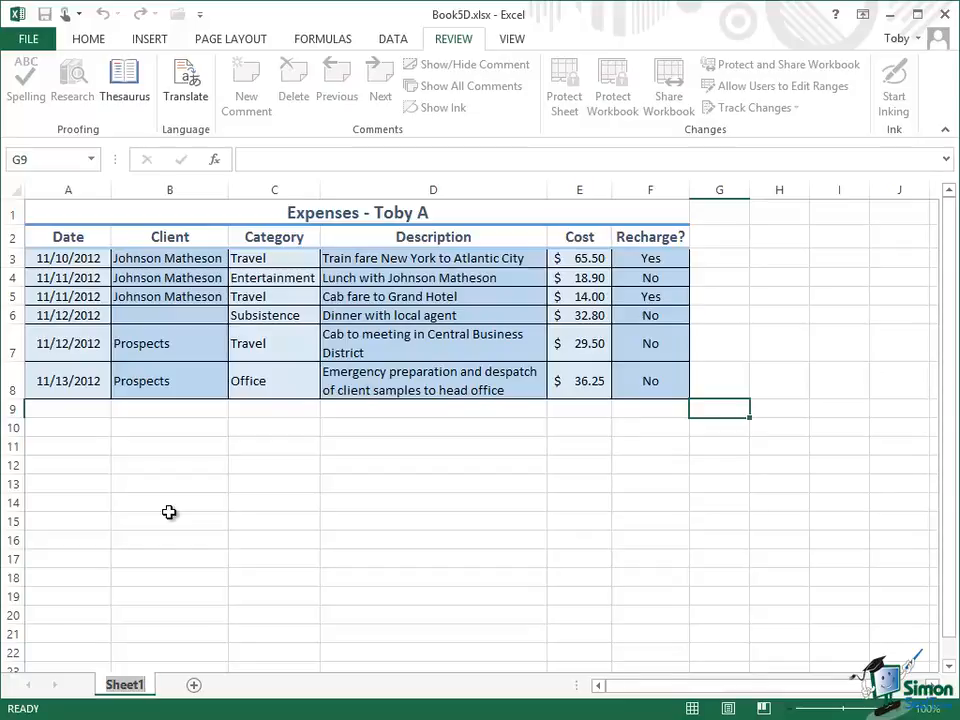
type("T")
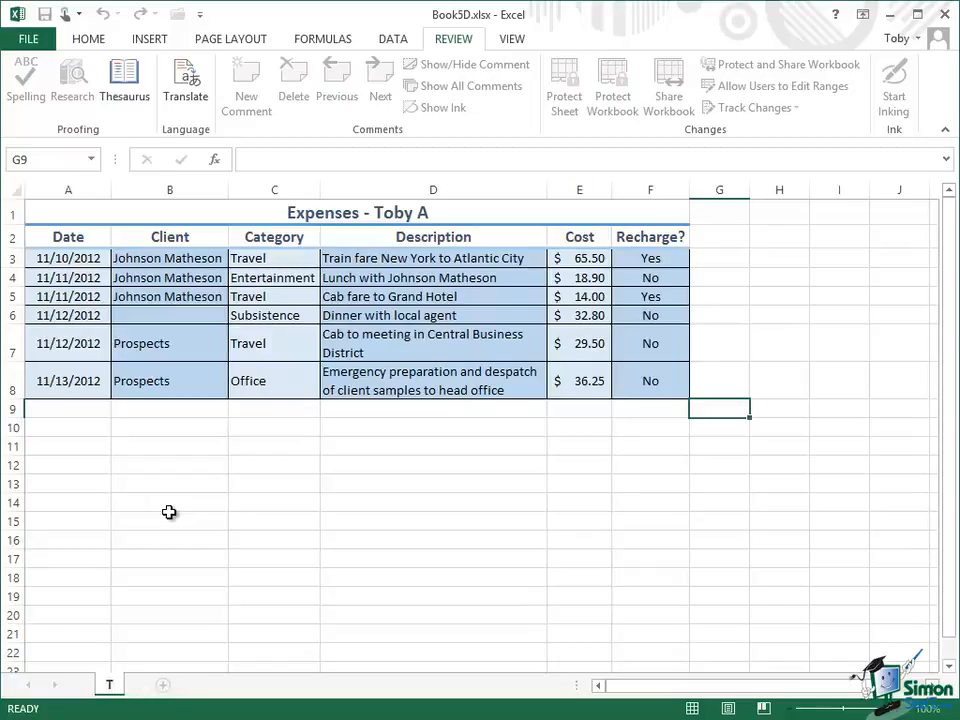
type("obyA")
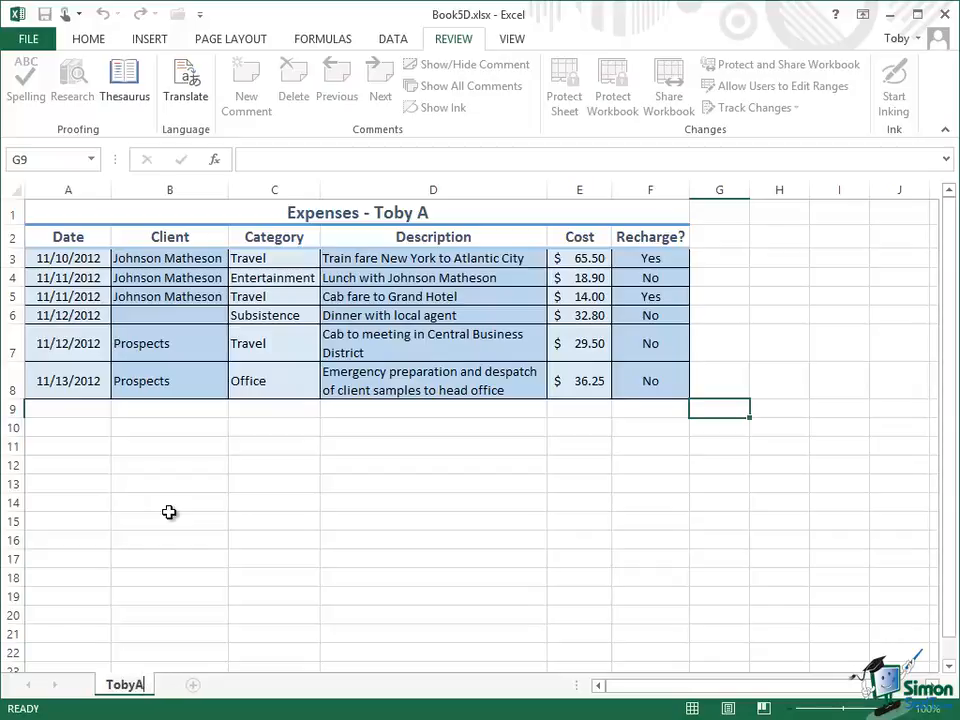
key("Return")
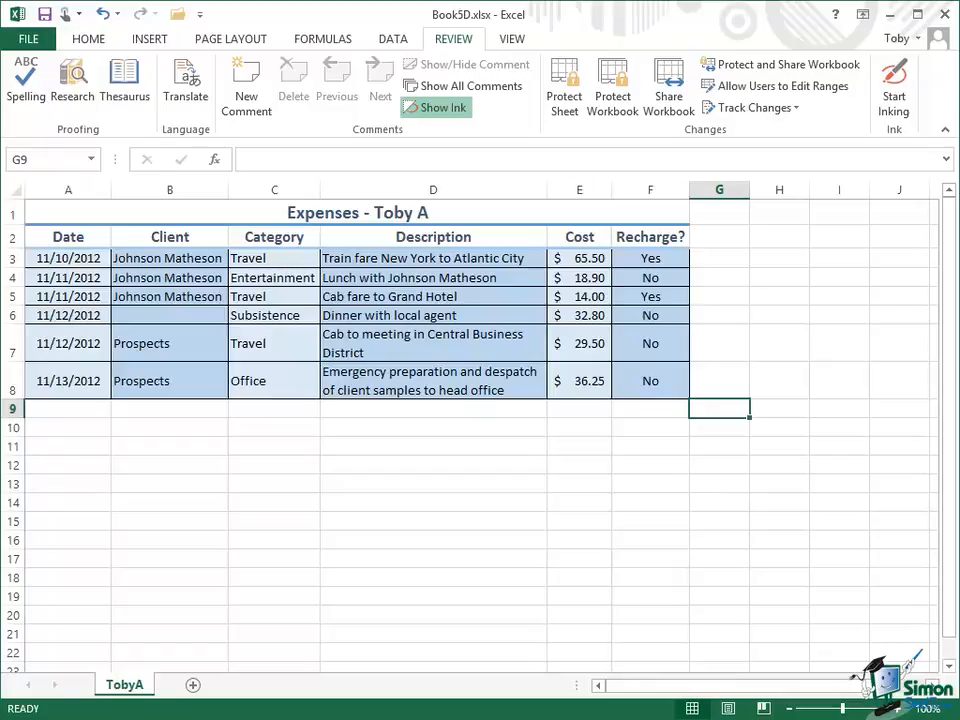
Create a copy of the renamed expenses sheet at the end of Book5D.xlsx
right_click(133, 688)
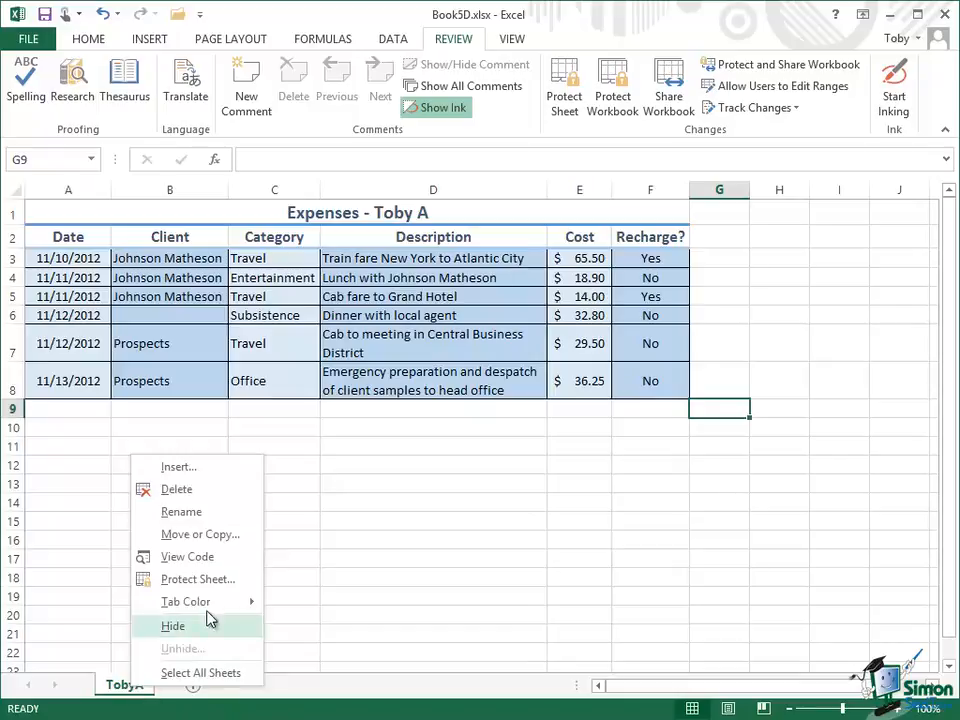
left_click(197, 536)
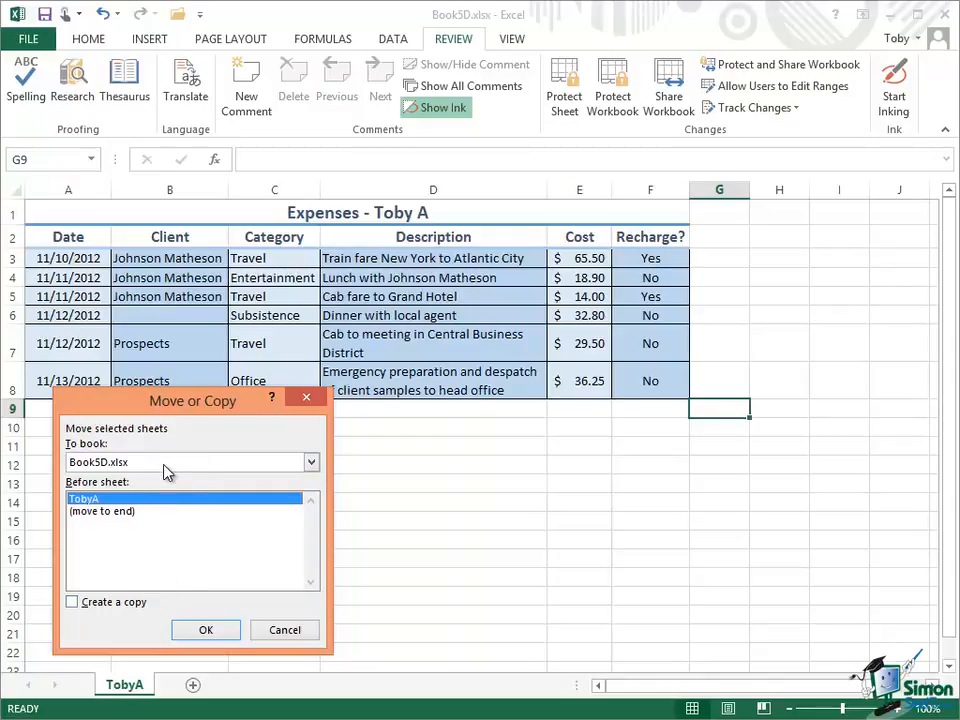
left_click(312, 462)
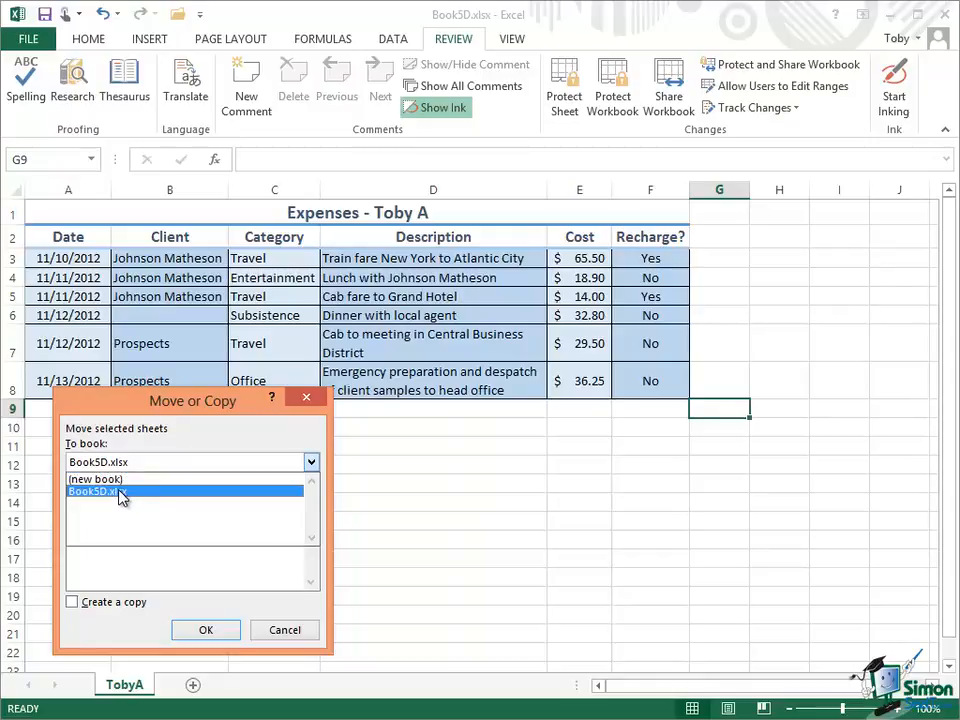
left_click(120, 497)
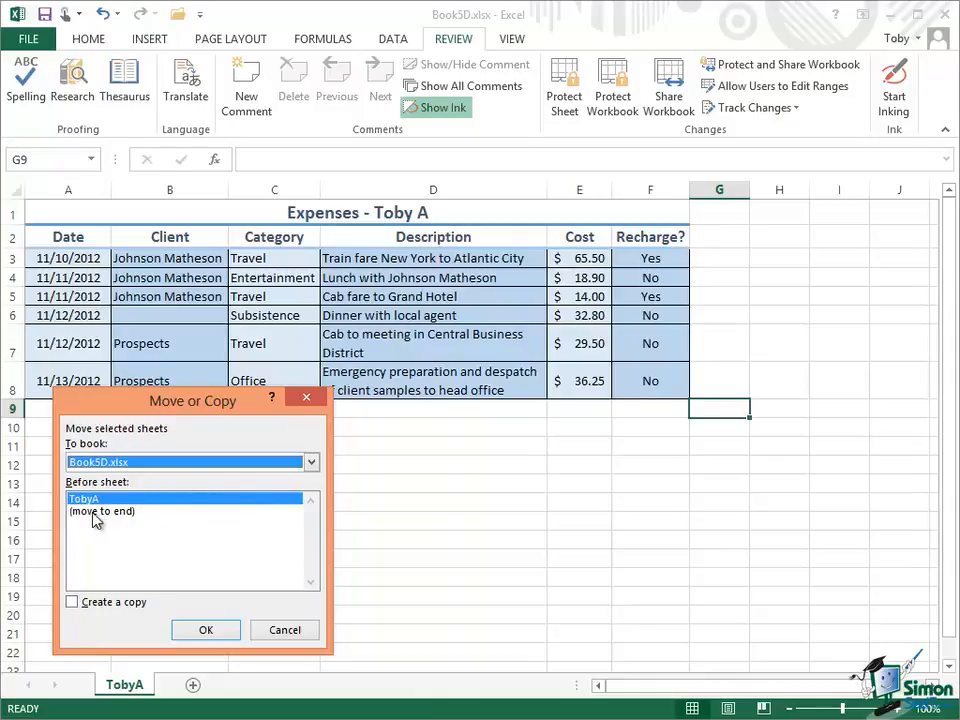
left_click(133, 512)
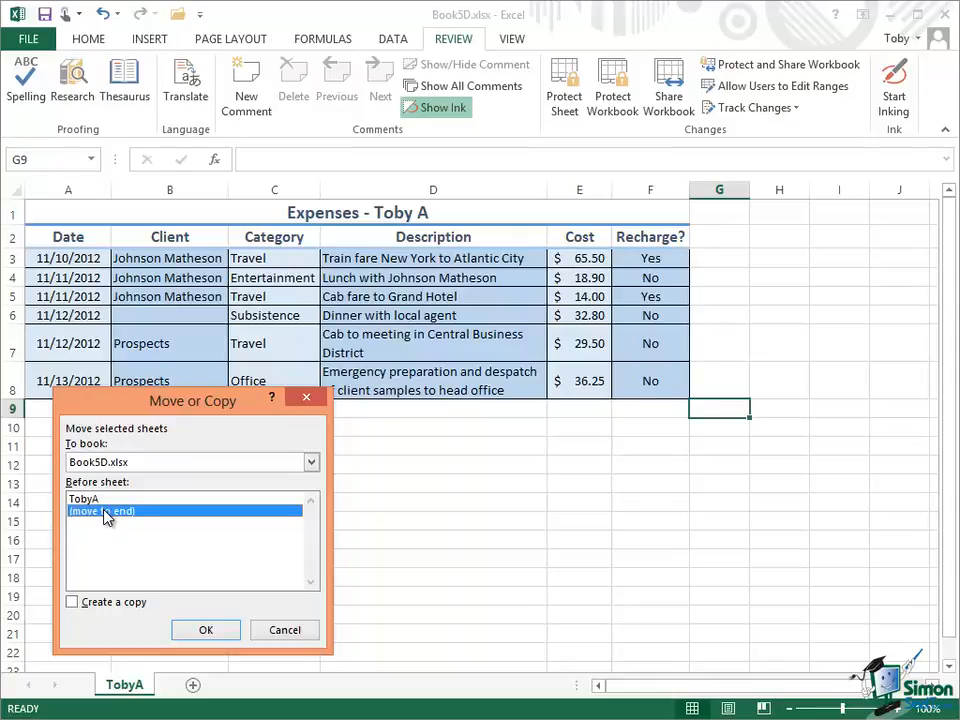
left_click(72, 603)
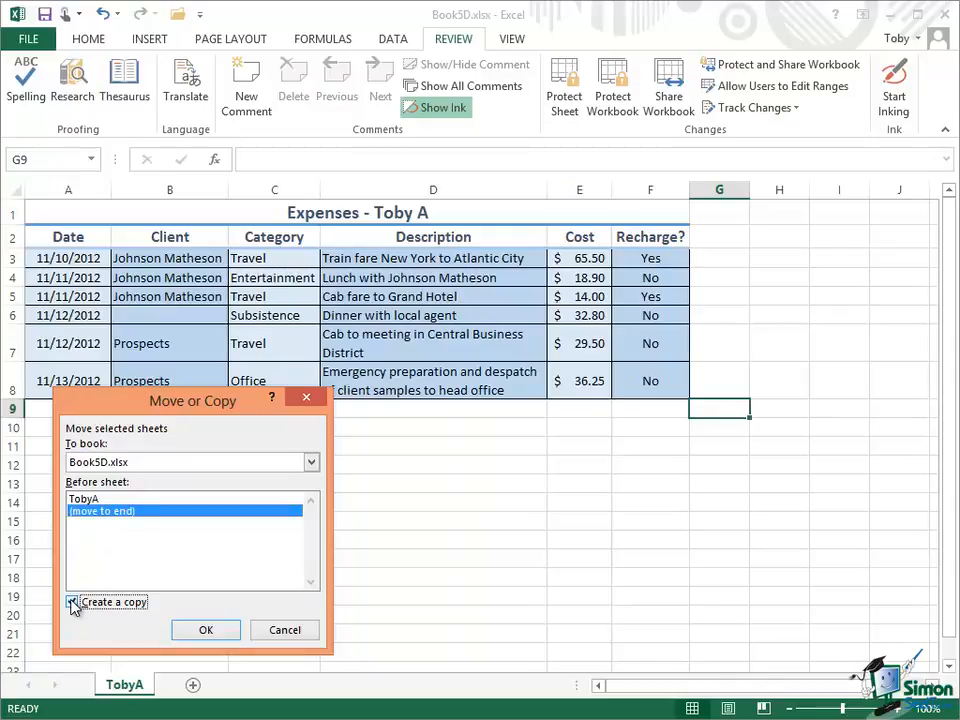
left_click(204, 629)
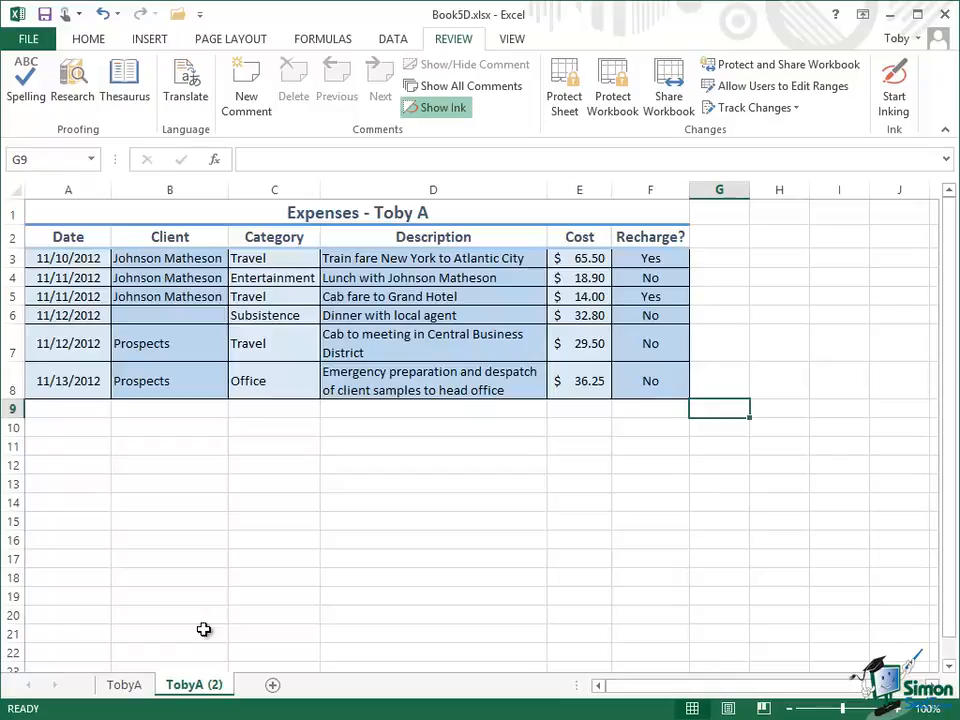
Rename the copied sheet with the second employee's first name and last initial, without a space
right_click(203, 692)
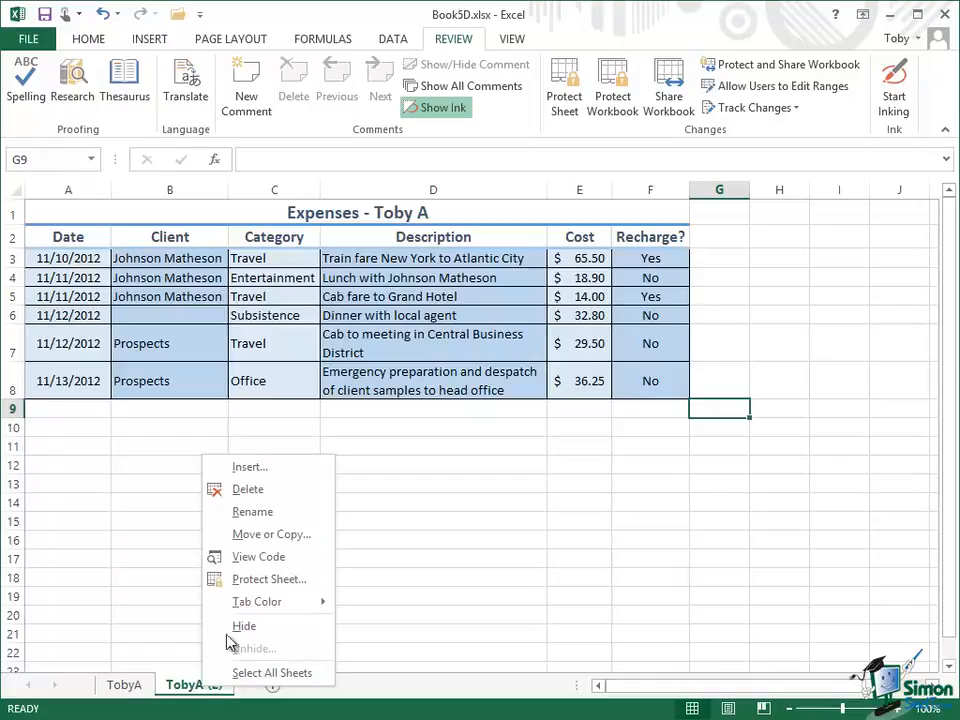
left_click(255, 512)
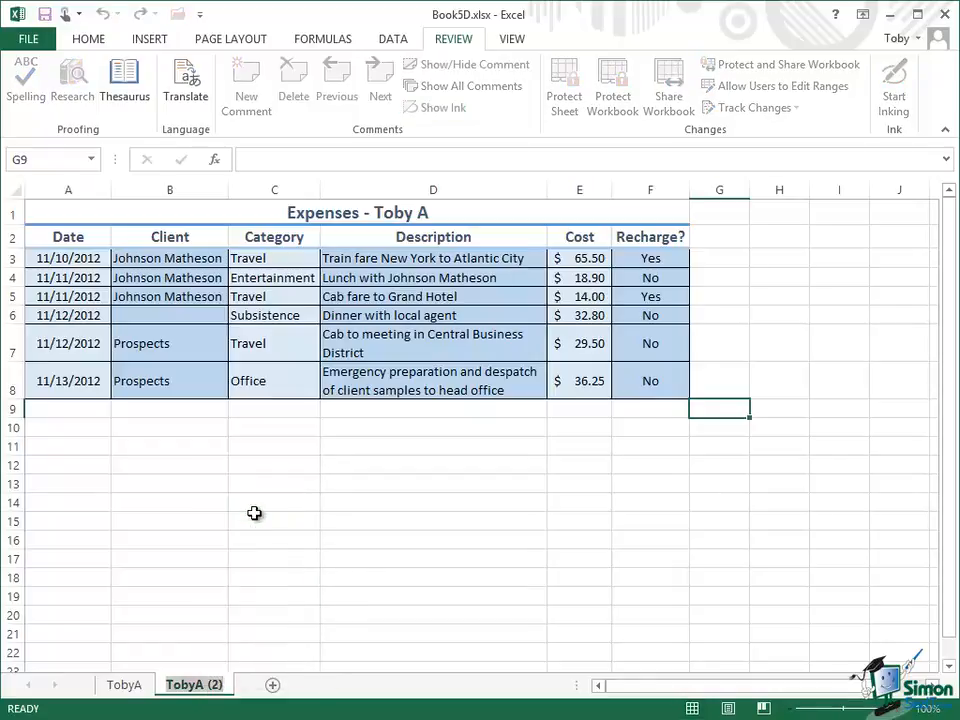
type("S")
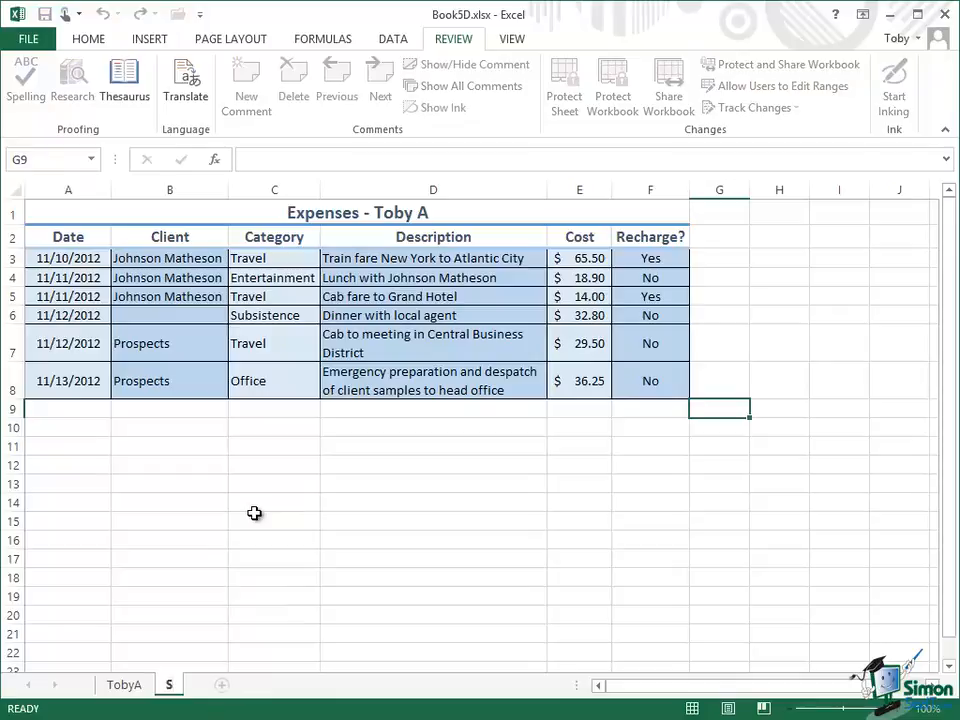
type("imone")
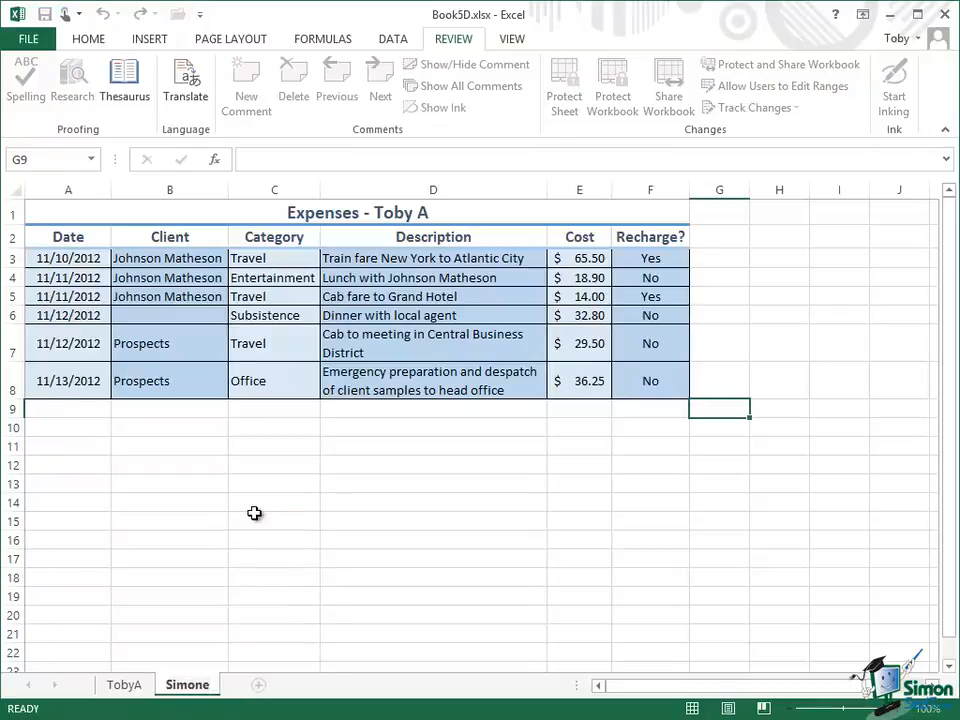
type("C")
key("Return")
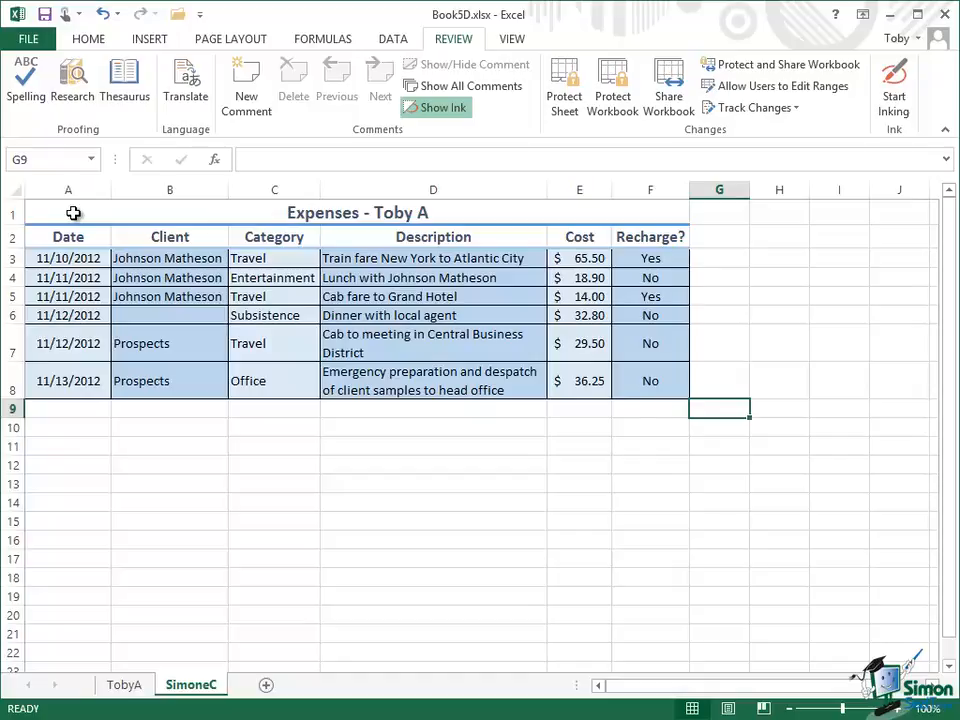
Change the title in A1 of the copied sheet to "Expenses - " followed by the second employee's first name and last initial
left_click(73, 213)
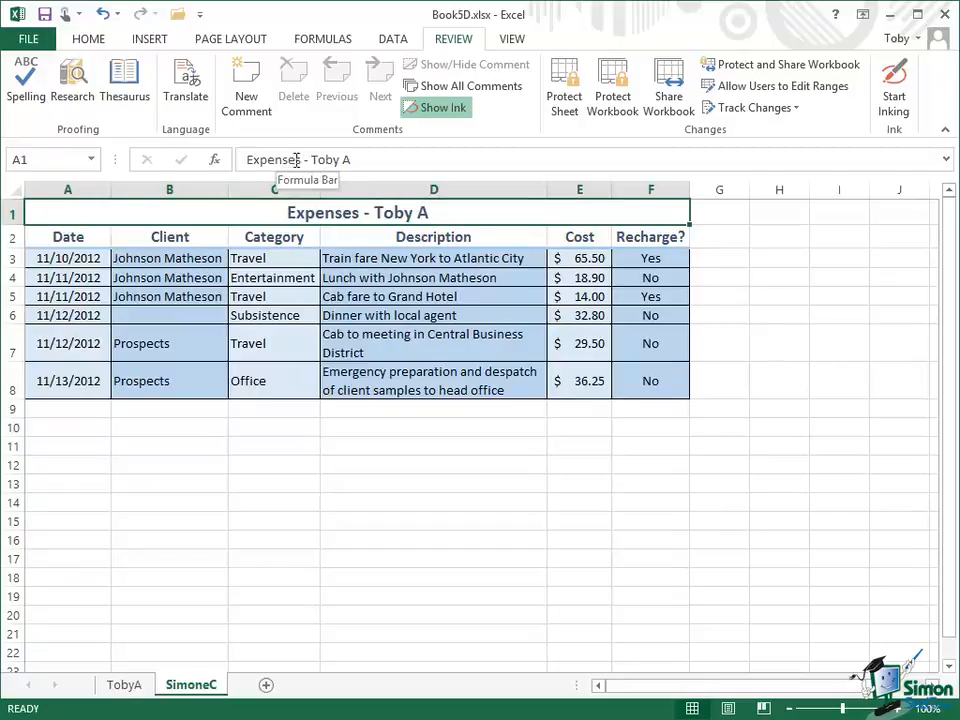
left_click(352, 159)
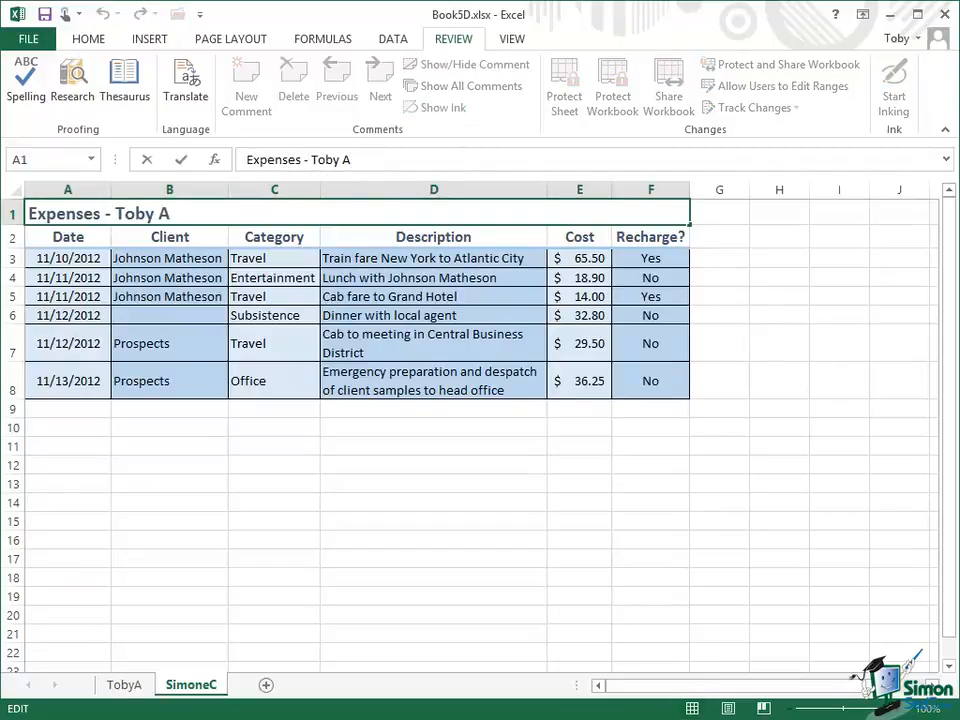
key("BackSpace")
key("BackSpace")
key("BackSpace")
key("BackSpace")
key("BackSpace")
key("BackSpace")
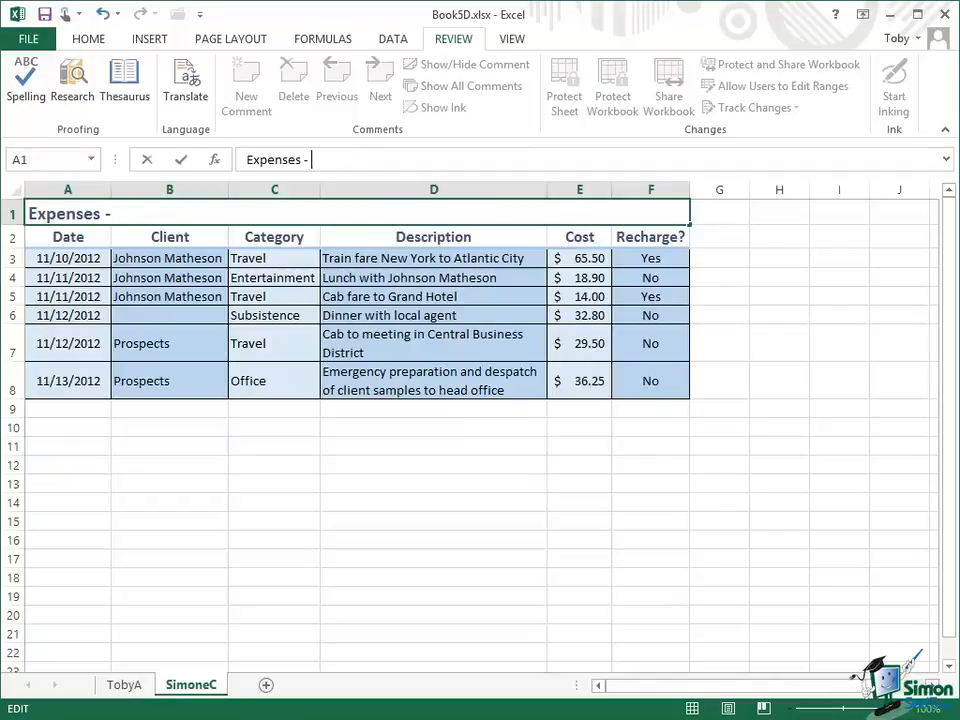
type("Simone C")
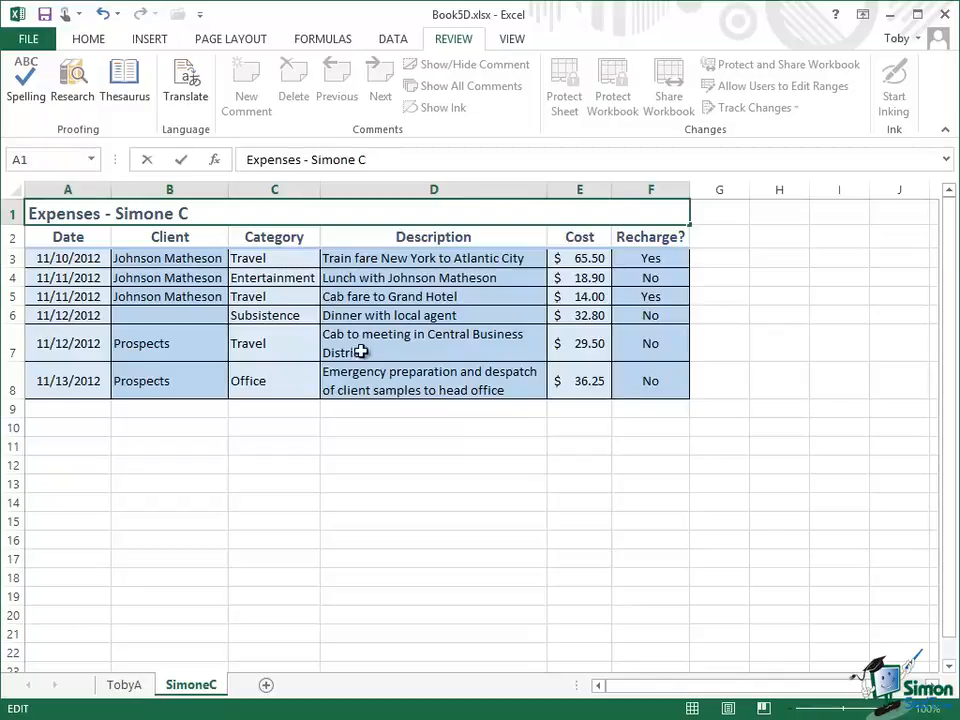
Clear the copied expense entries in A3:F8 on the second employee's sheet
left_click(65, 258)
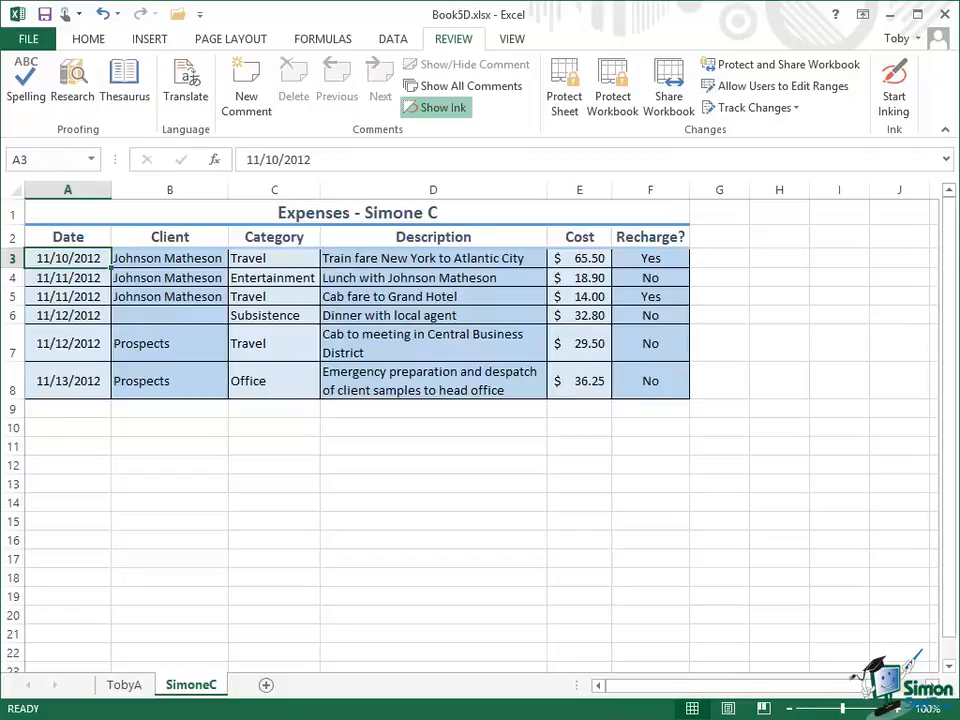
right_click(68, 258)
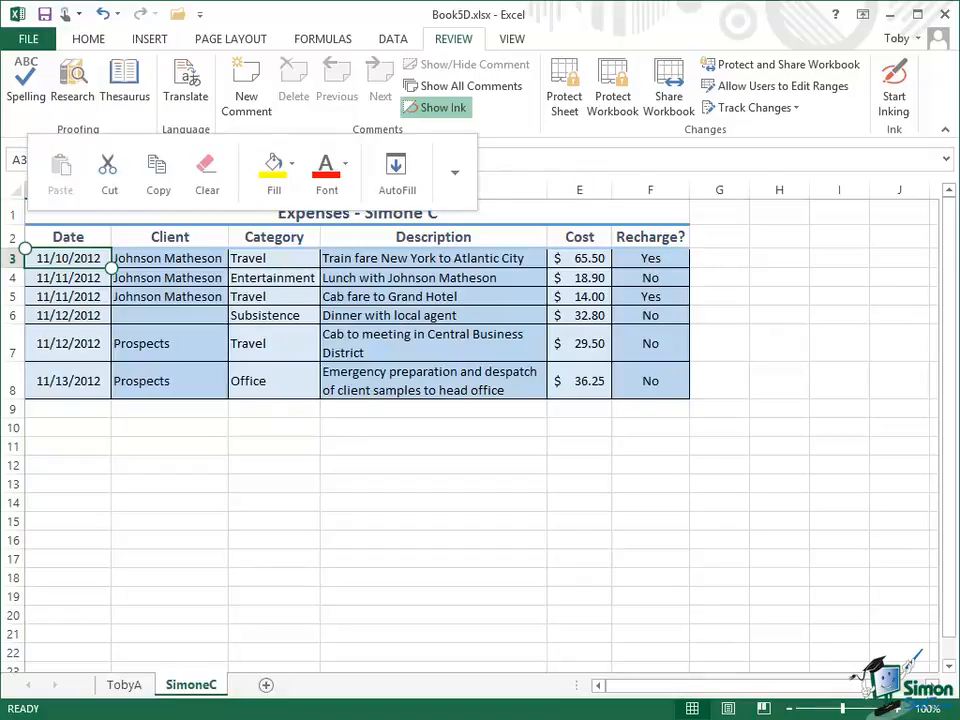
left_click_drag(111, 269, 690, 399)
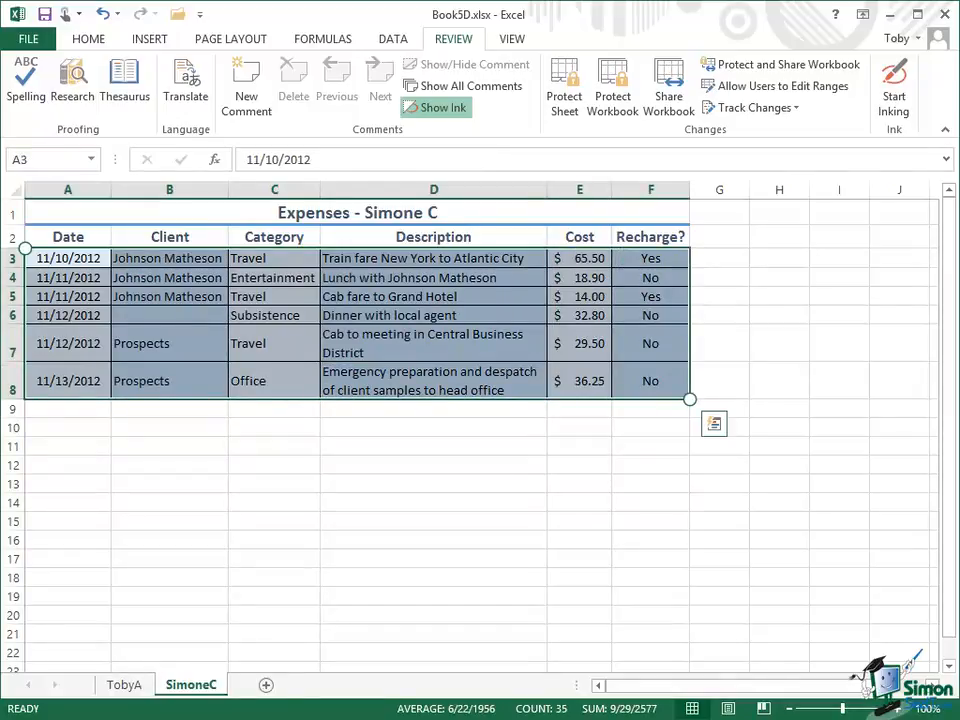
left_click(536, 315)
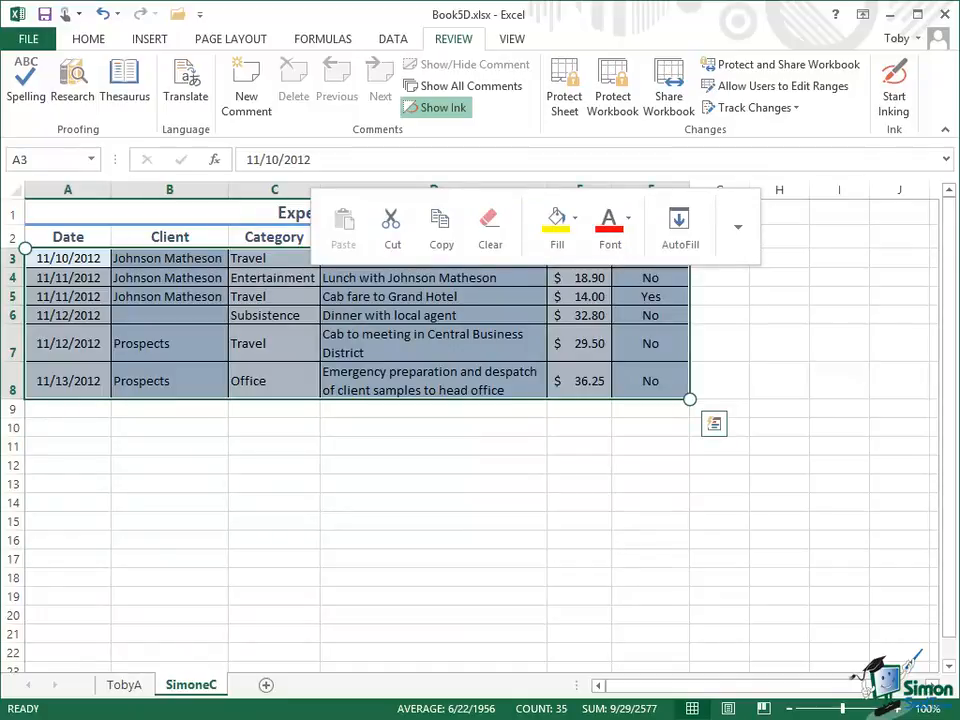
left_click(492, 223)
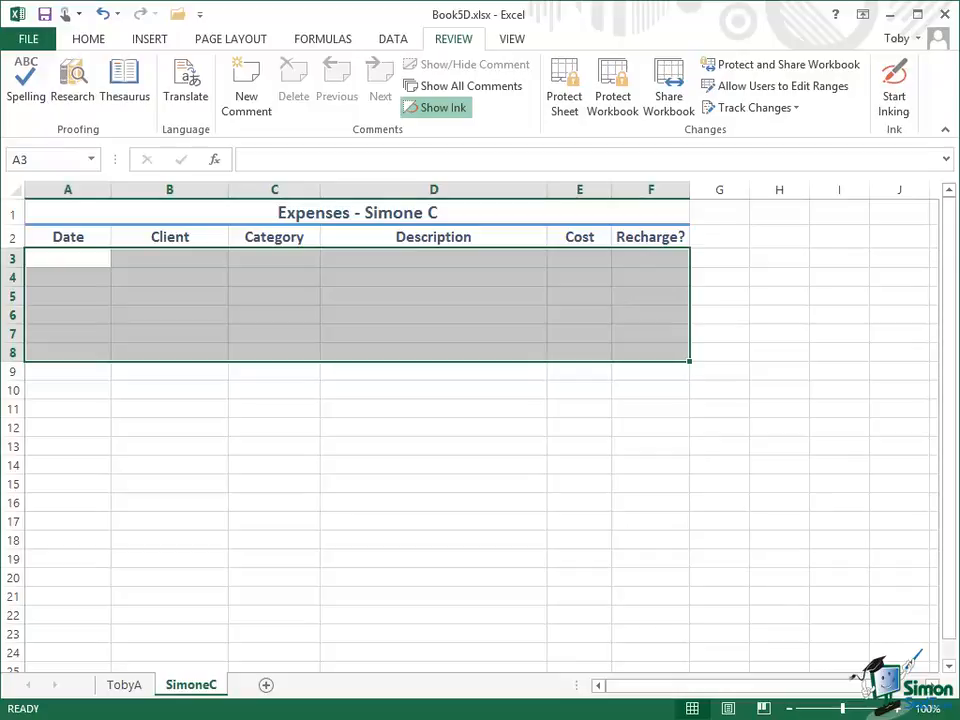
Create a copy of the second employee's emptied sheet within Book5D.xlsx, placed before the first sheet
right_click(182, 690)
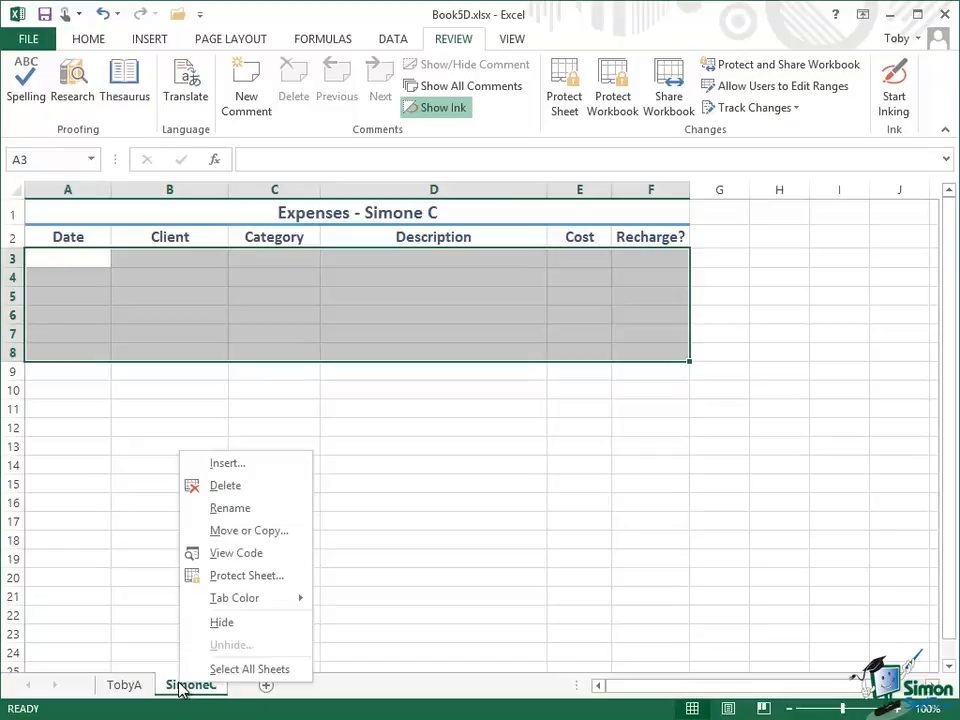
left_click(268, 543)
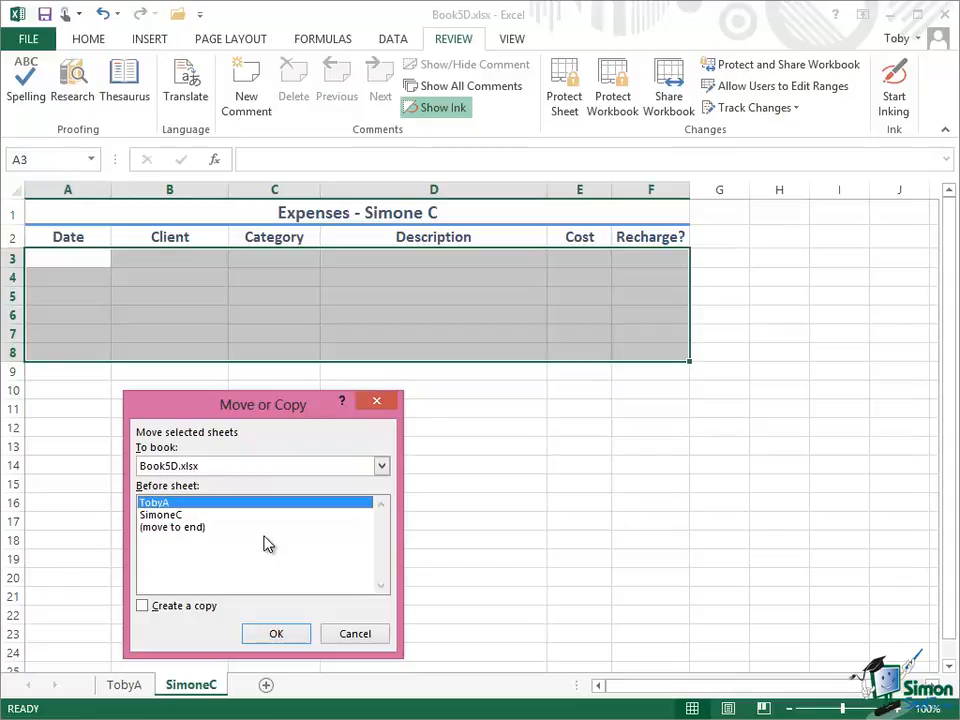
left_click(143, 607)
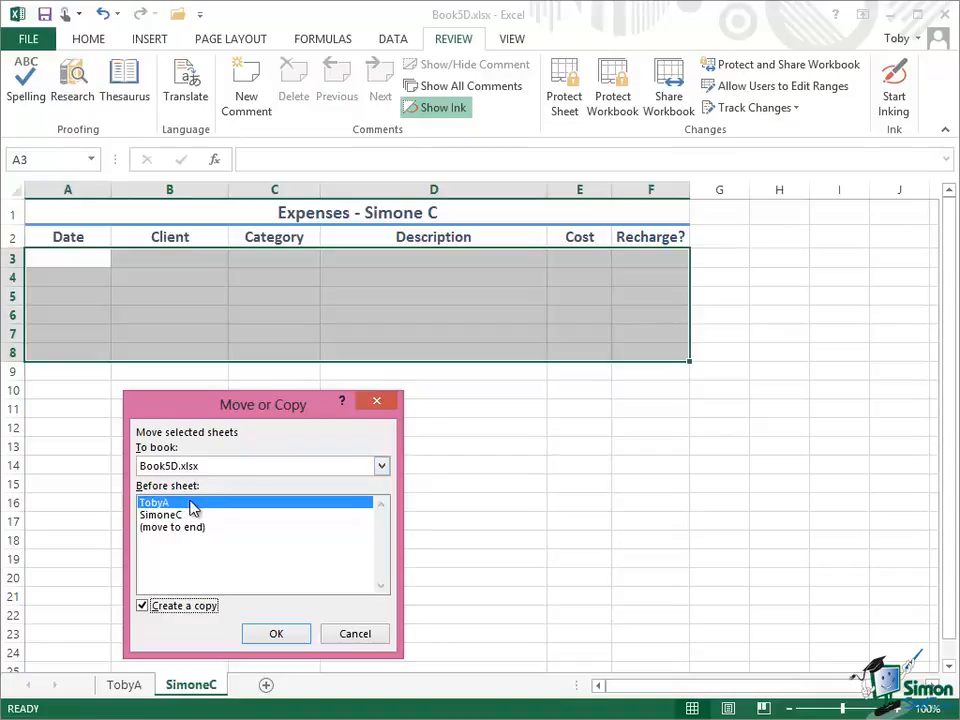
left_click(275, 635)
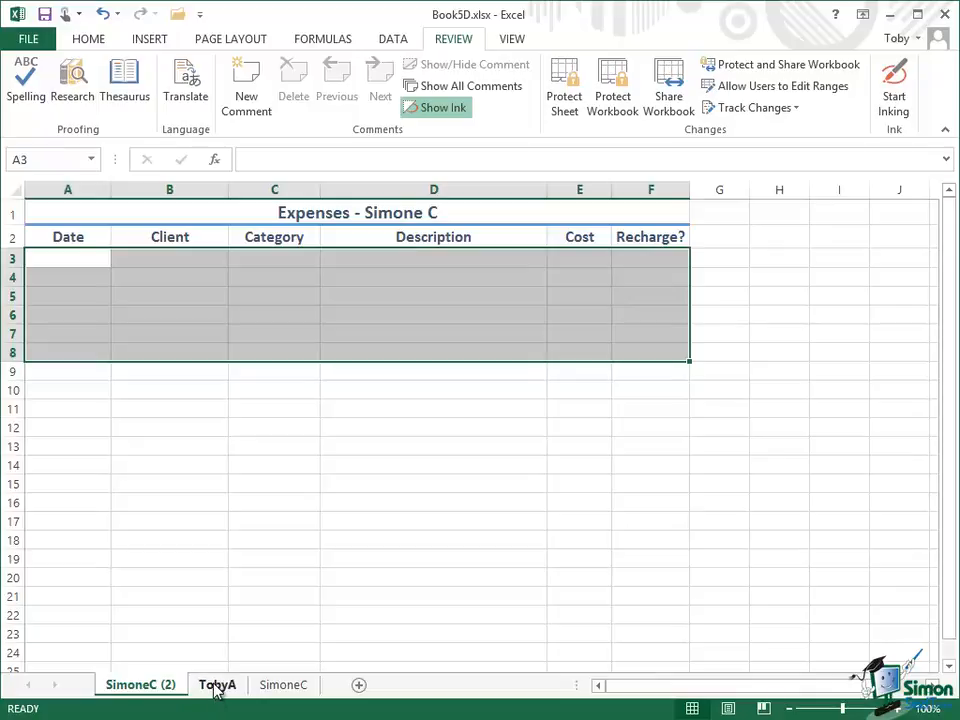
Reorder the sheets so the first employee's comes first, the second employee's original second, and the new copy last
left_click_drag(217, 690, 99, 686)
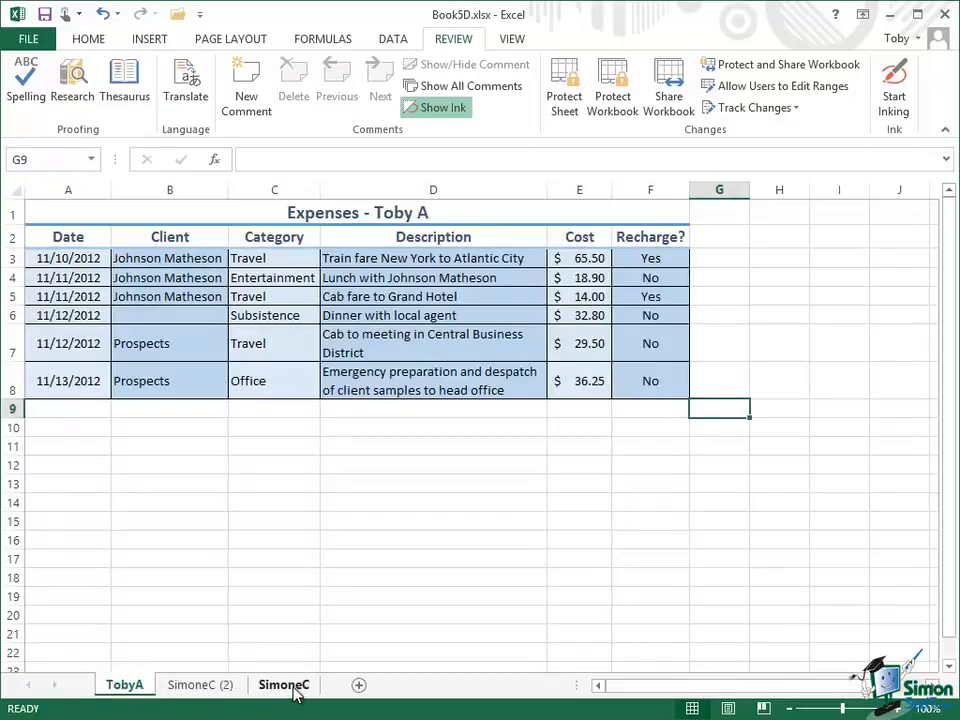
left_click_drag(294, 690, 168, 690)
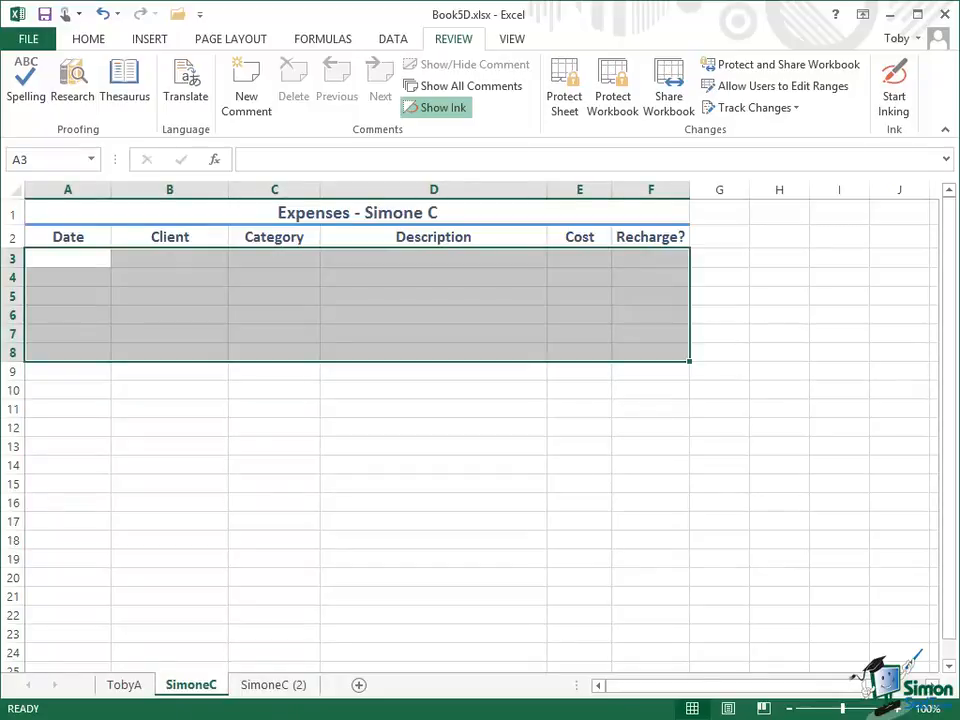
Delete the extra copy of the second employee's sheet from the workbook
right_click(272, 686)
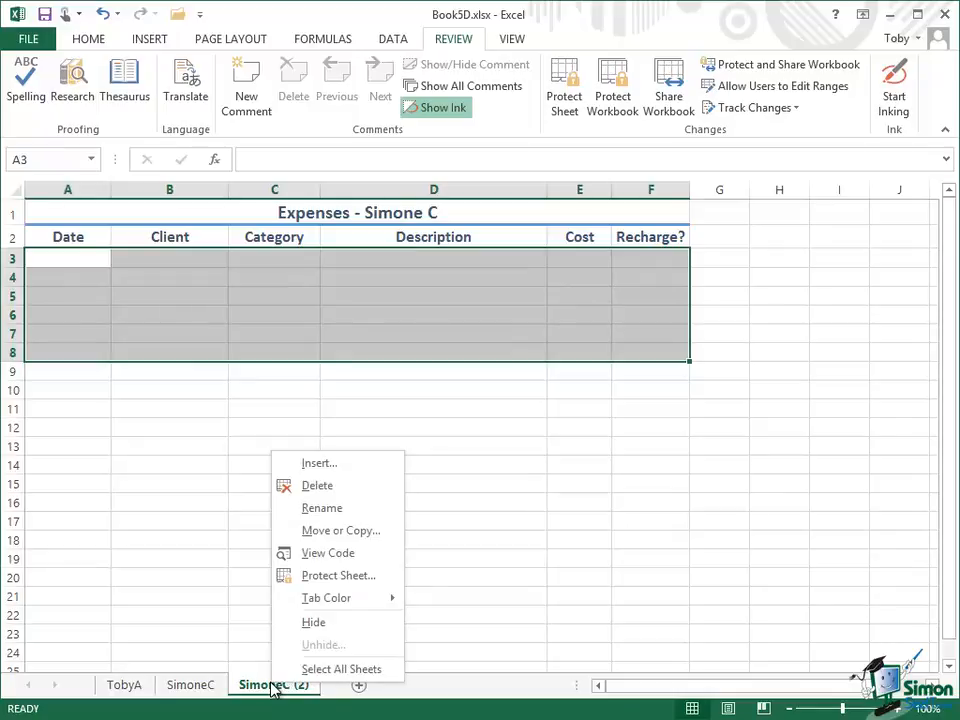
left_click(328, 487)
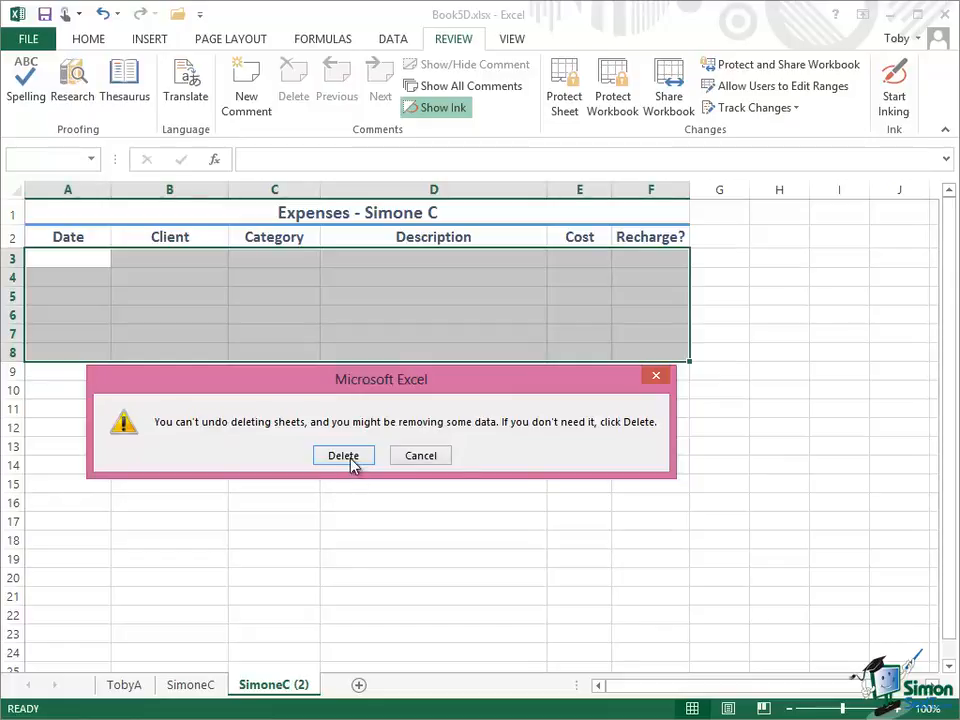
left_click(343, 455)
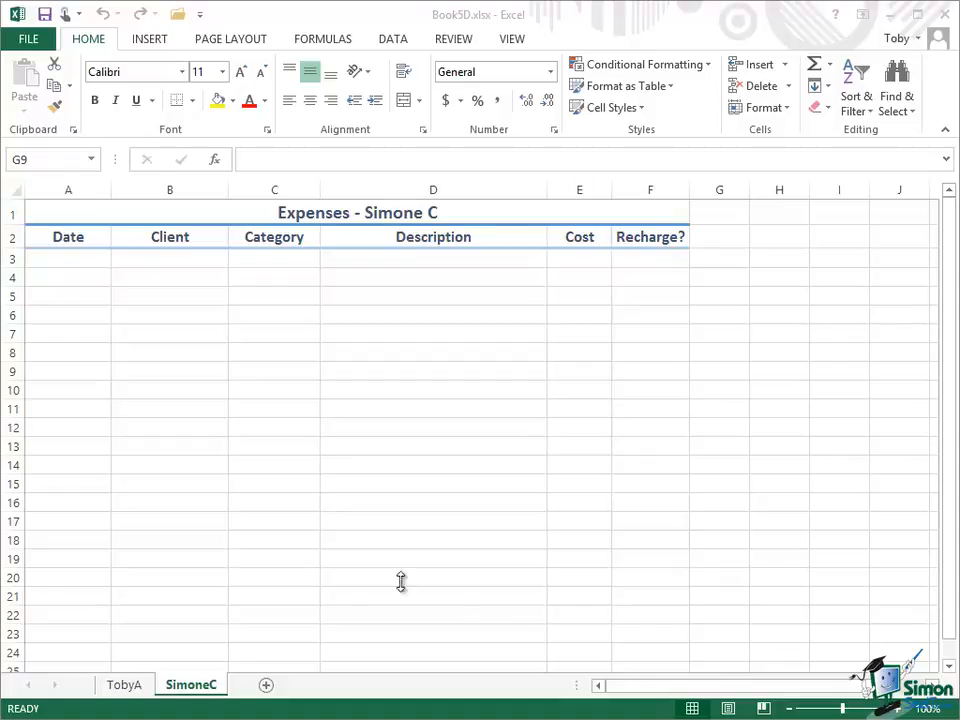
Insert a blank worksheet between the first and second employees' sheets
left_click(189, 692)
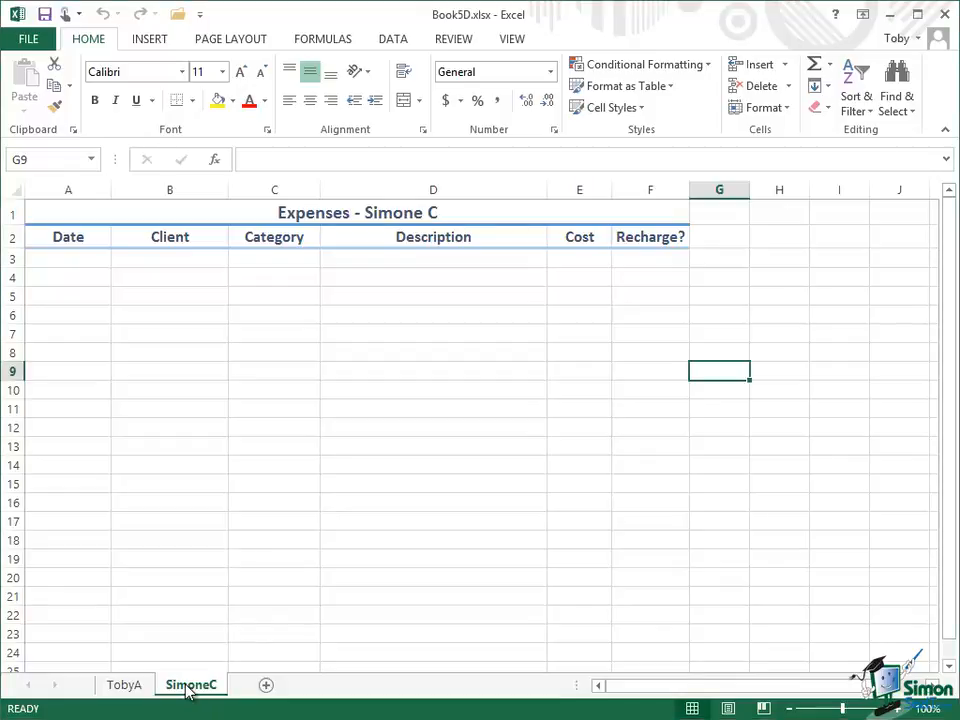
right_click(189, 692)
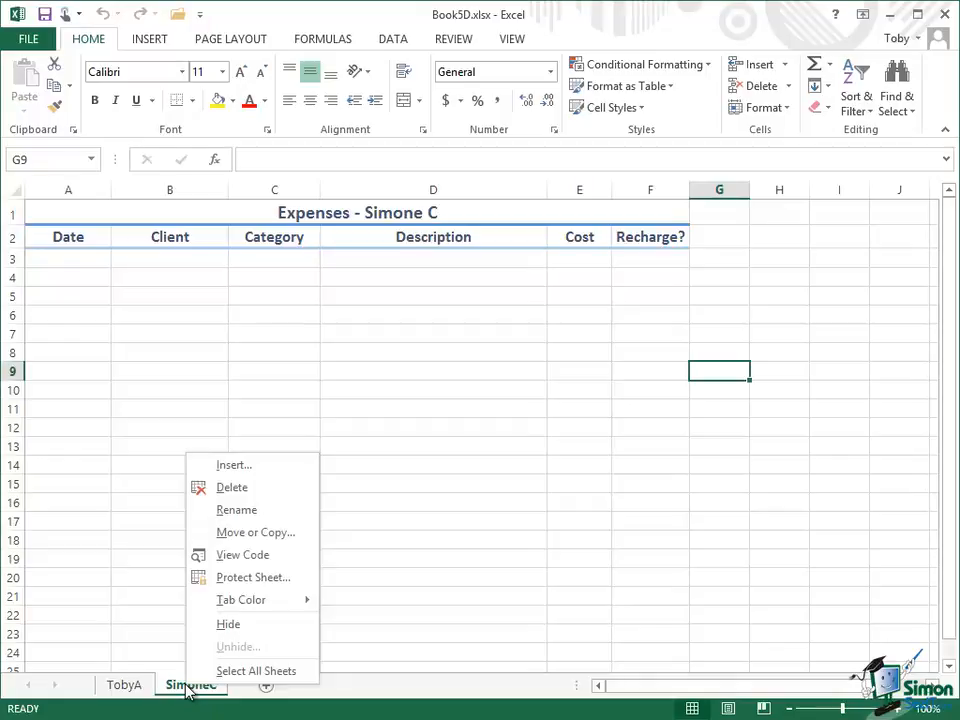
left_click(278, 466)
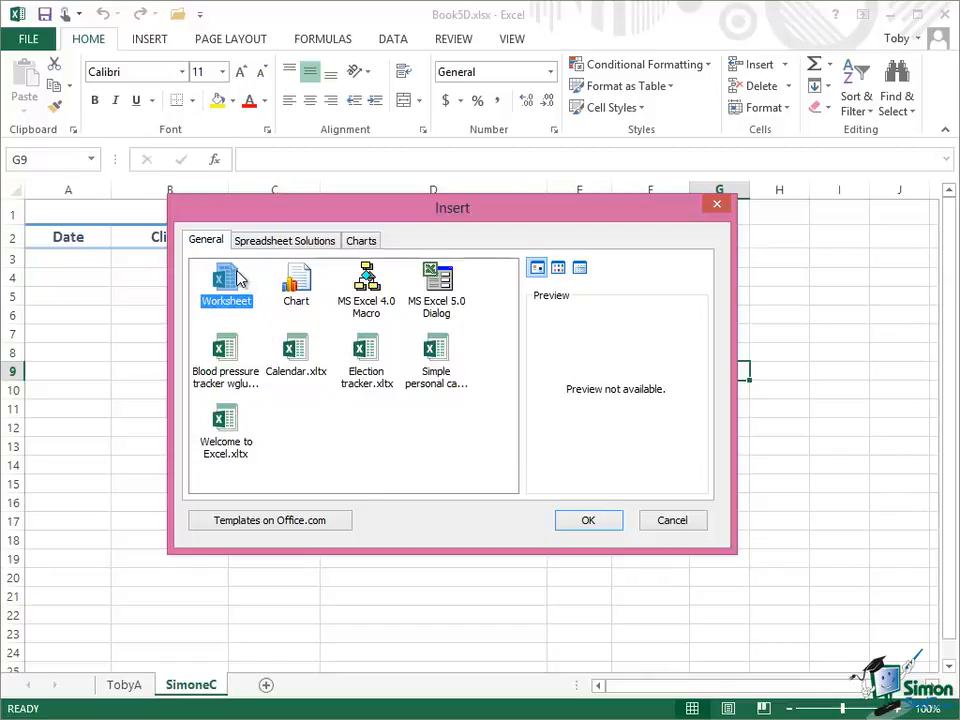
left_click(593, 519)
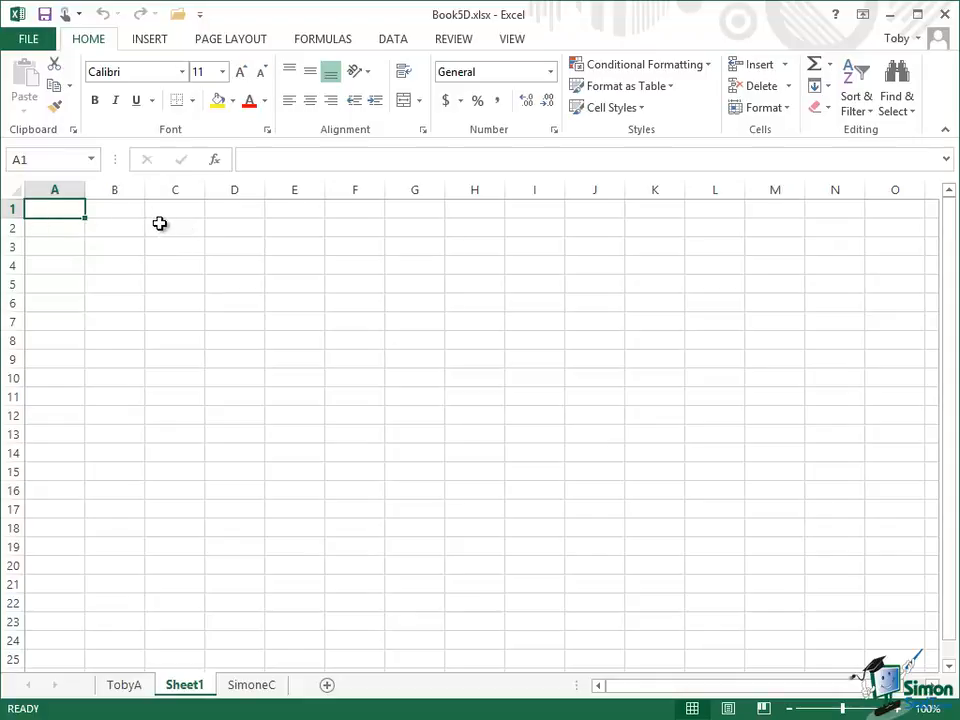
Enter the heading Categories in A1 and the first category, Entertainment, in A2 of the new sheet
type("C")
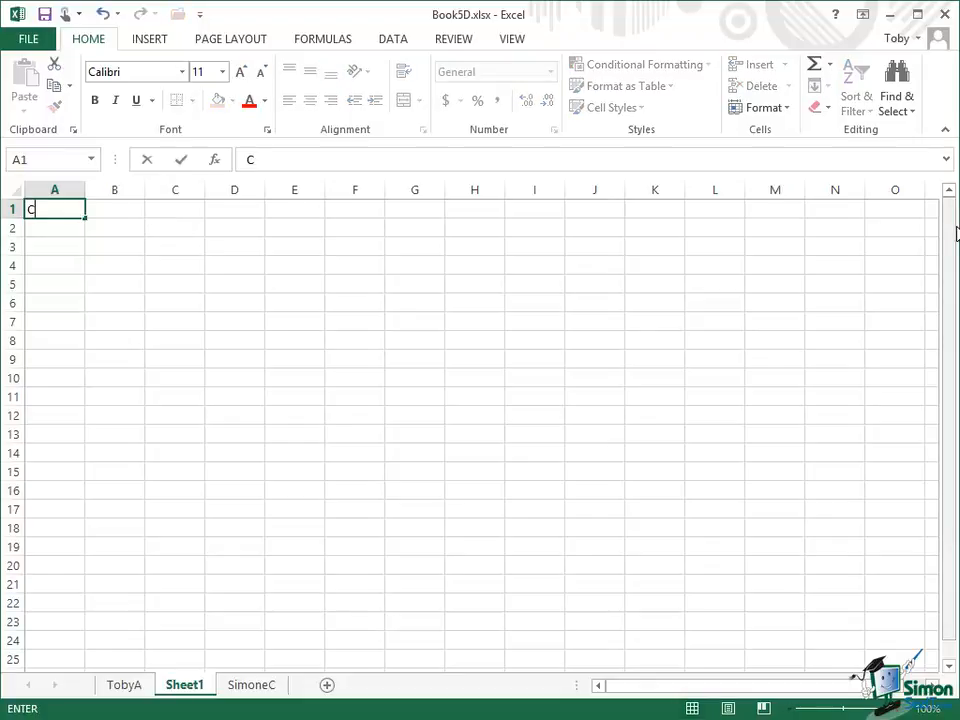
type("ategories")
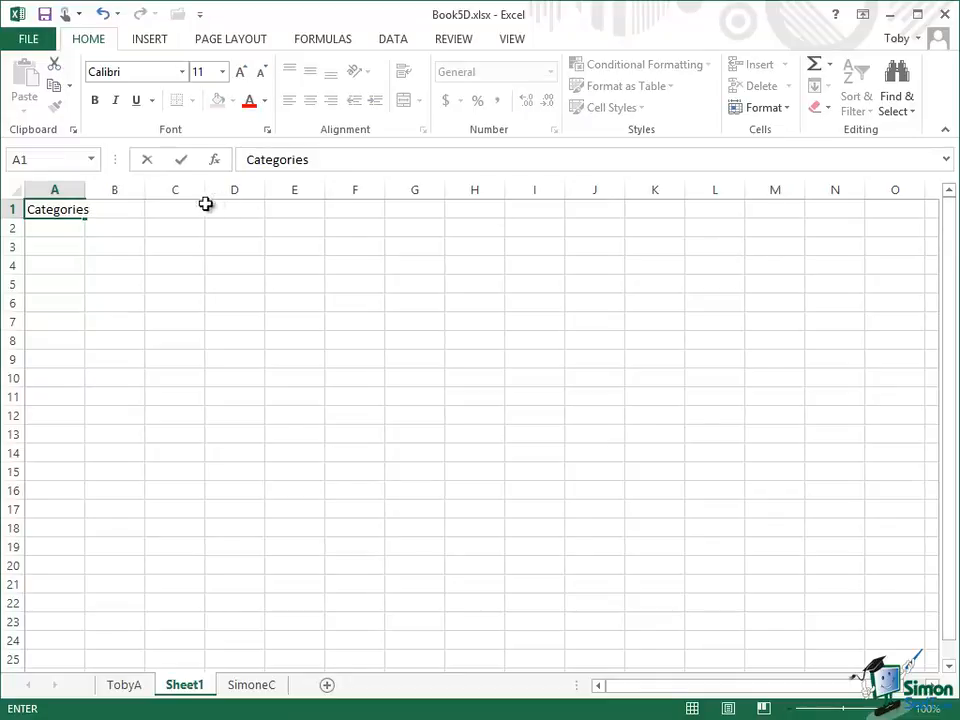
left_click(47, 224)
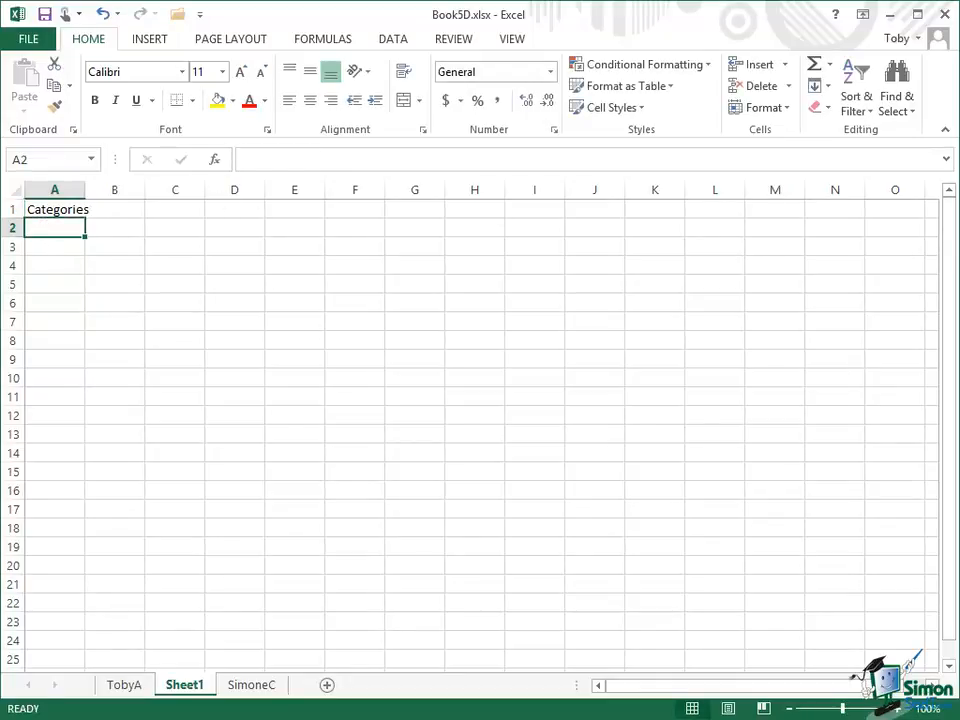
type("Enter")
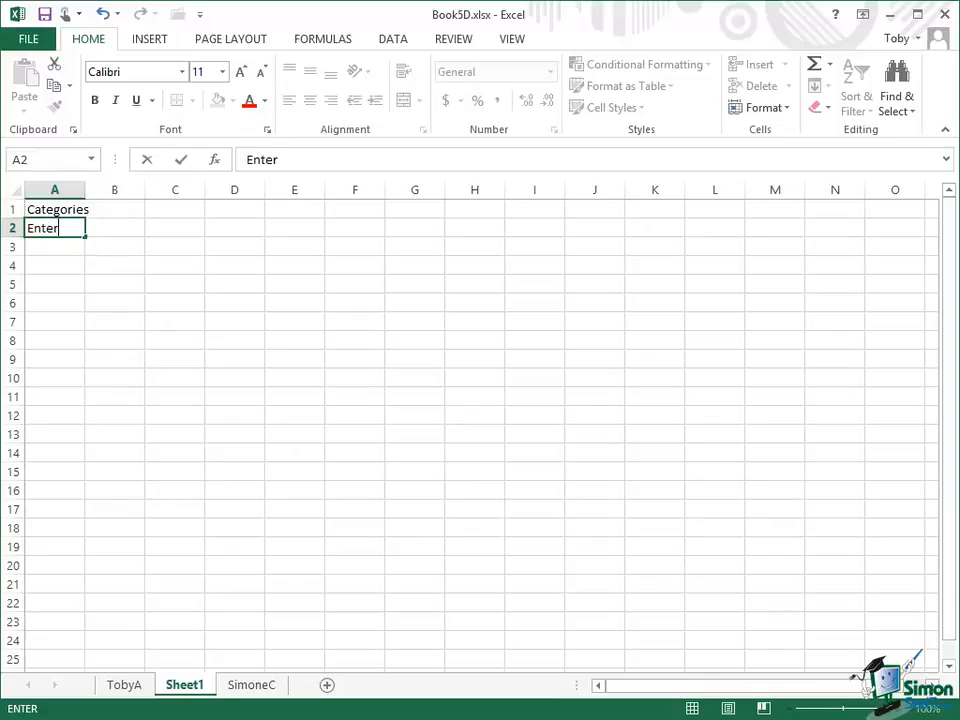
type("tainment")
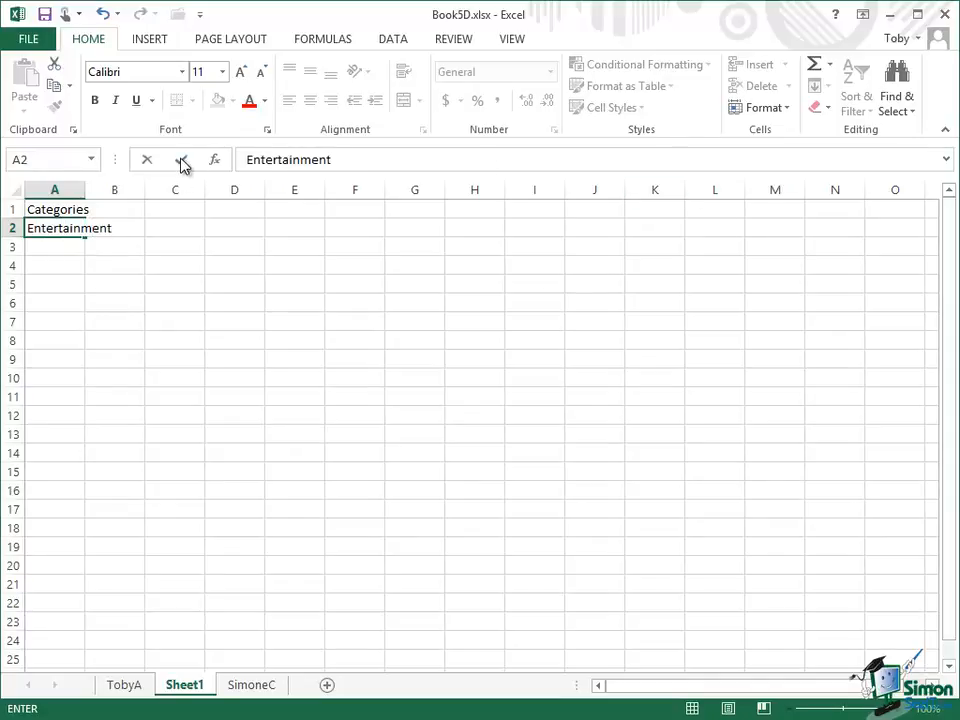
left_click(181, 160)
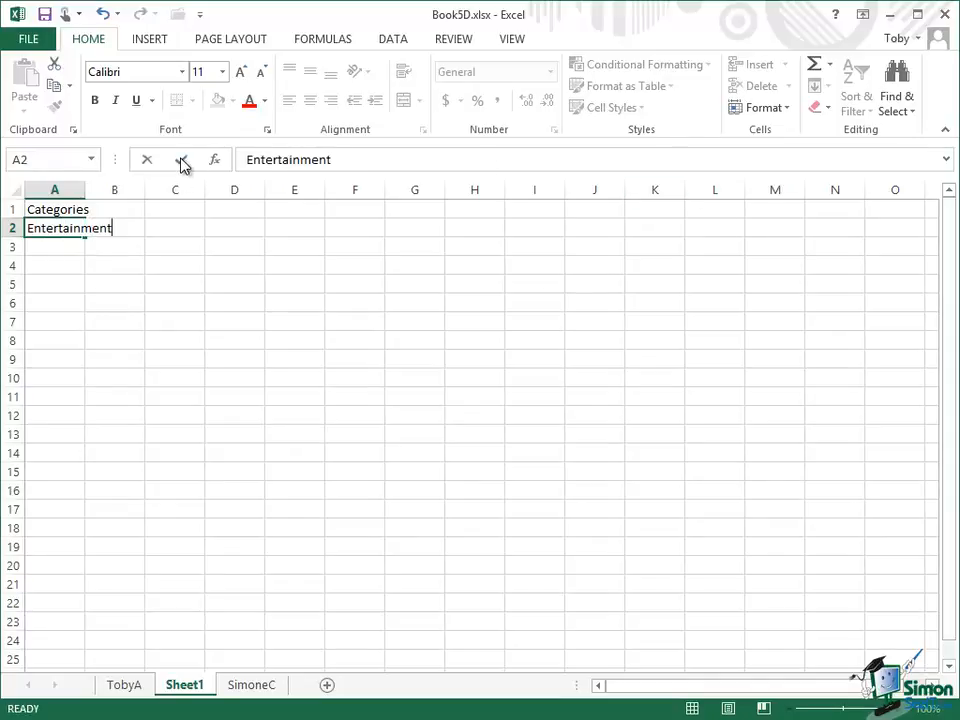
AutoFit the width of column A and make the Categories heading in A1 bold
left_click(64, 189)
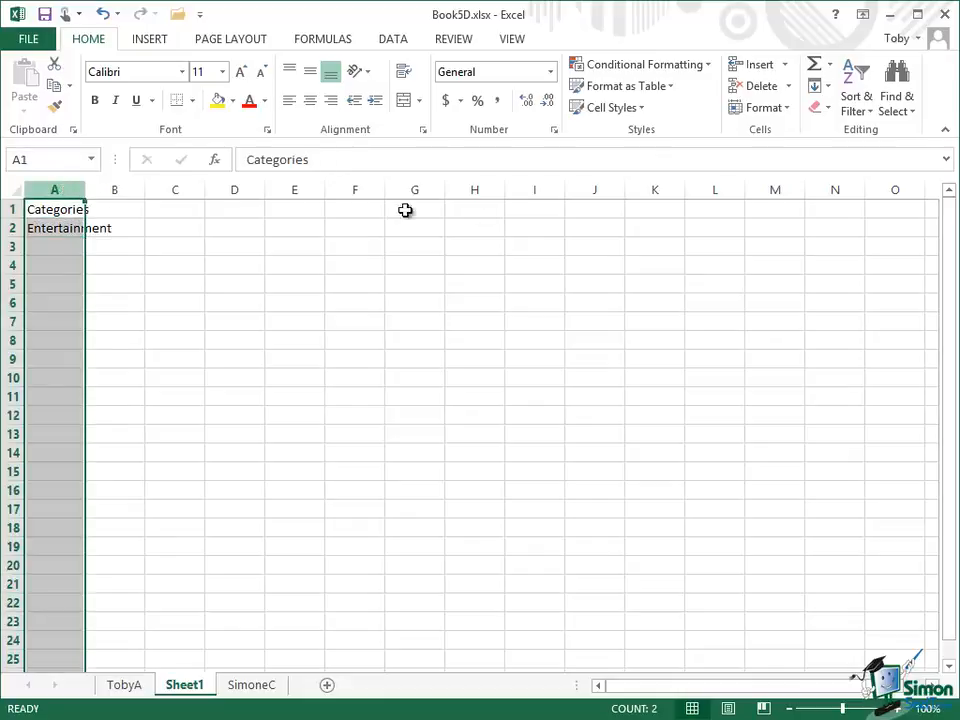
left_click(786, 108)
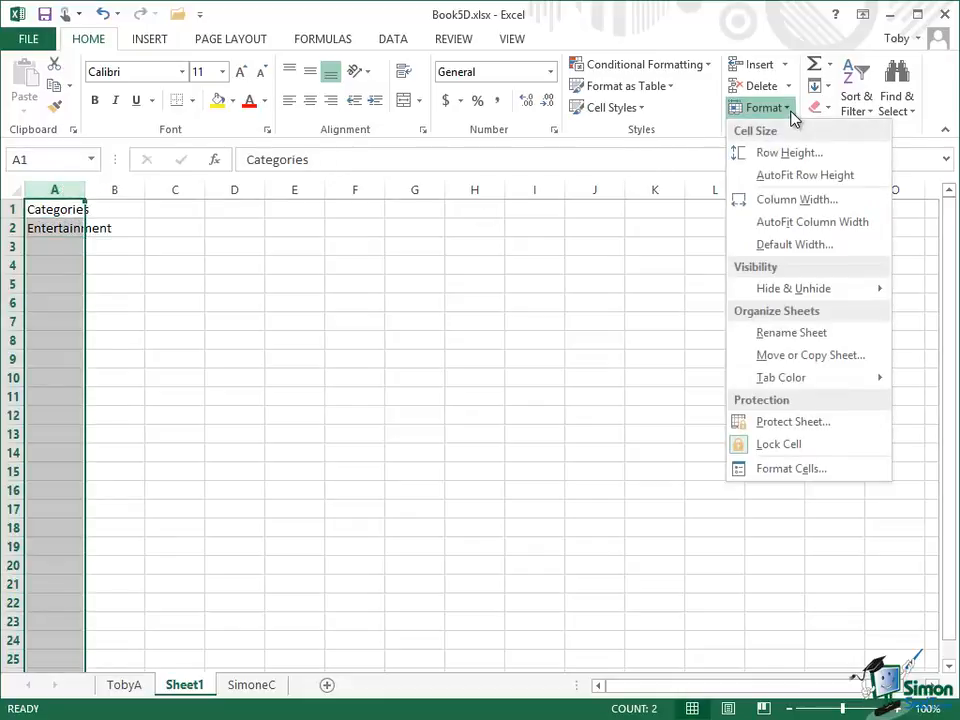
left_click(789, 221)
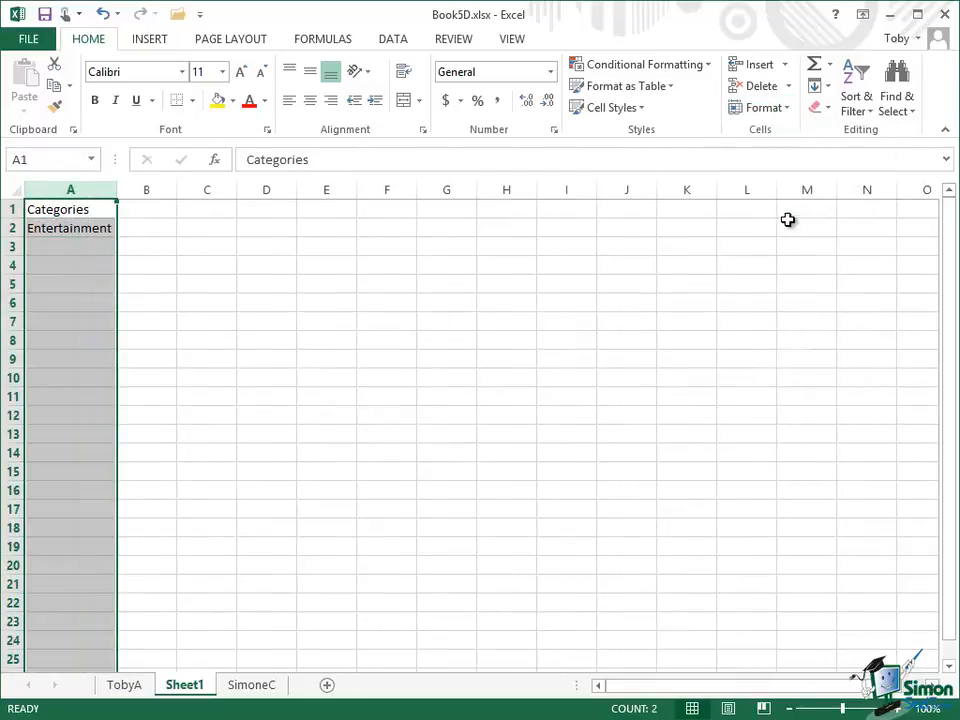
left_click(60, 208)
left_click(95, 100)
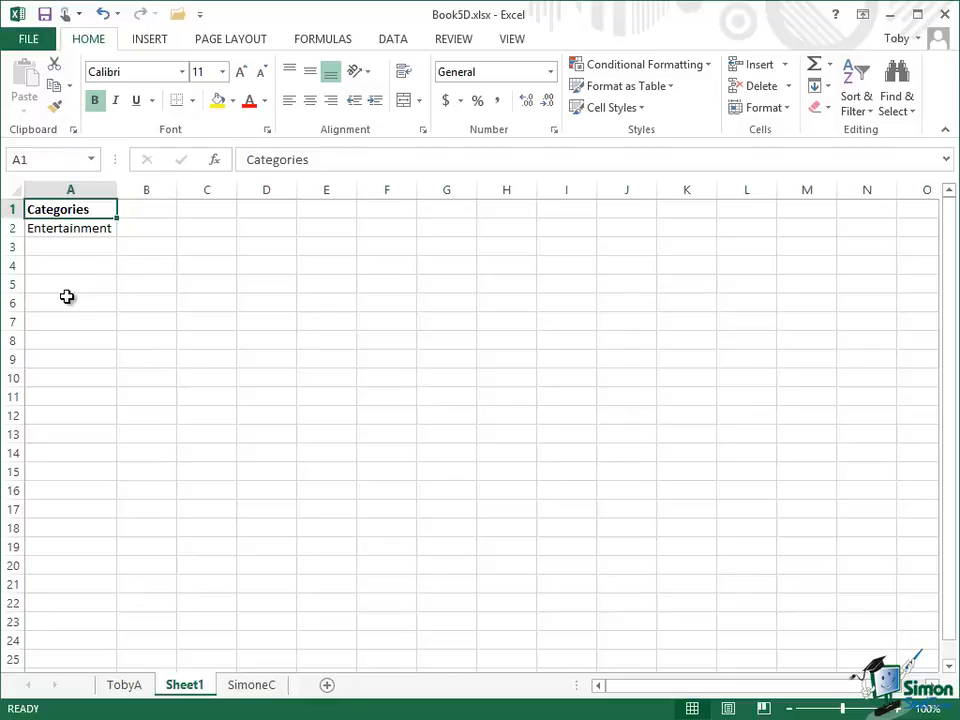
Review the Category column on the first employee's expenses sheet, and return to Sheet1
left_click(128, 688)
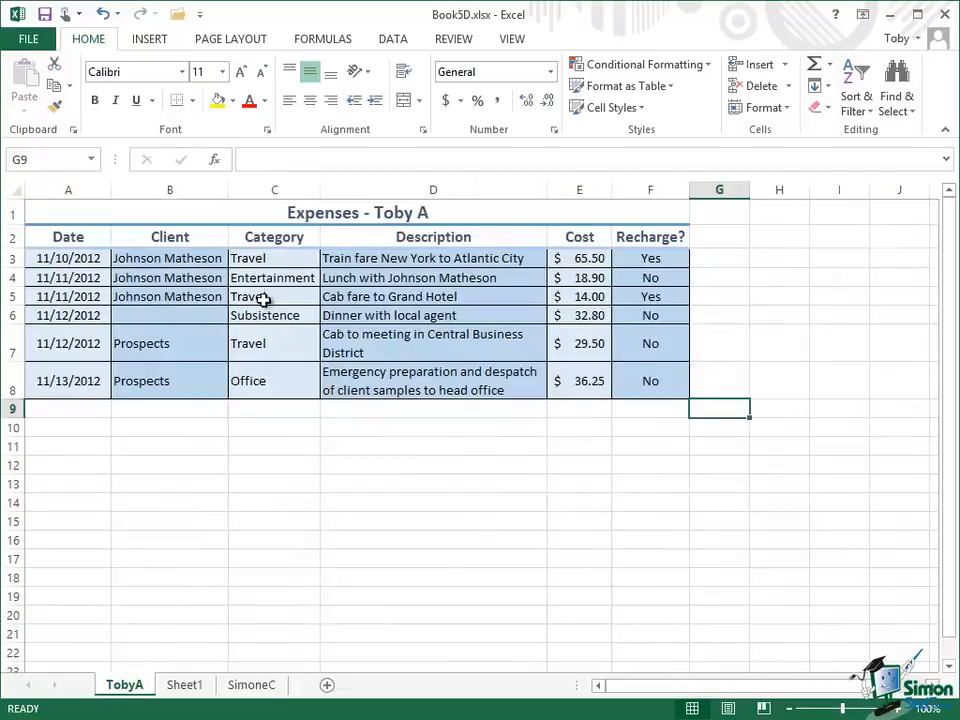
left_click(266, 260)
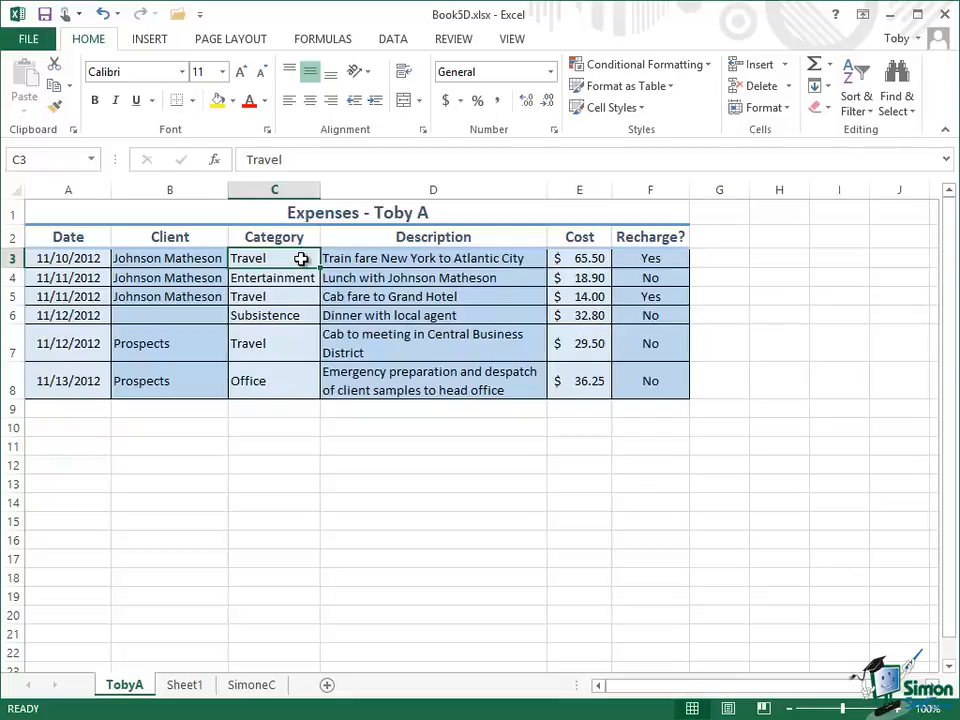
left_click(186, 684)
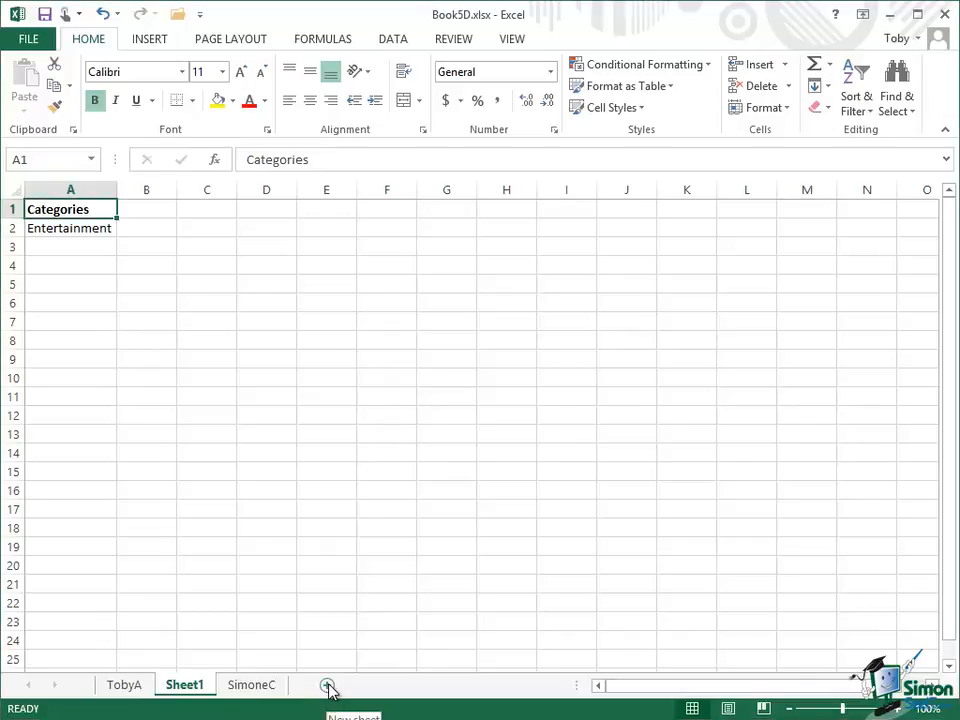
Add another blank worksheet directly after Sheet1 and delete it again
left_click(327, 685)
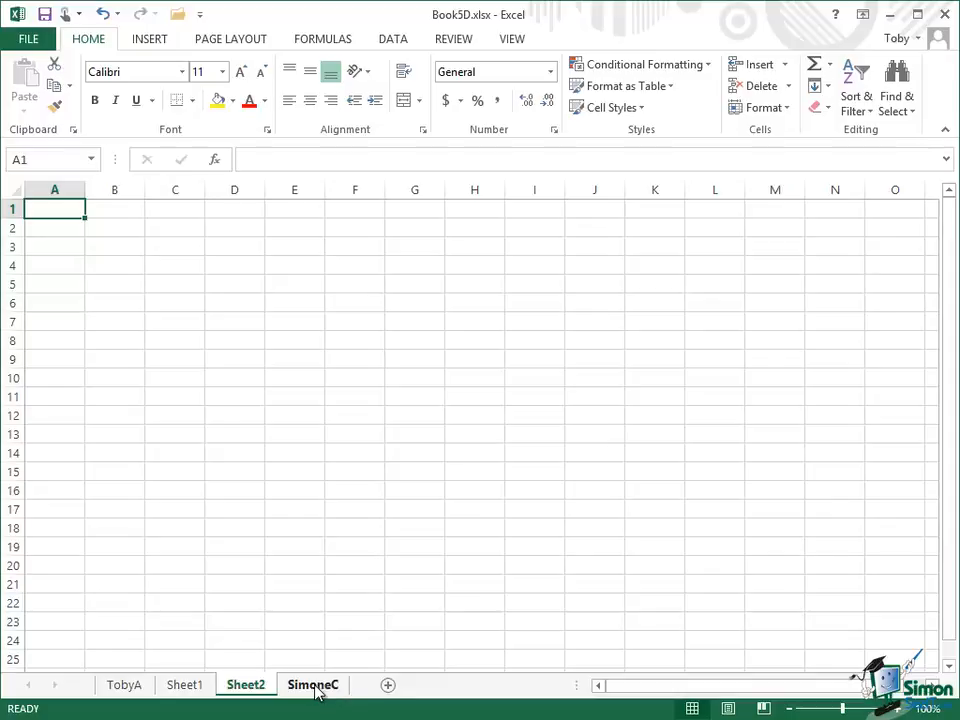
left_click(246, 688)
right_click(249, 692)
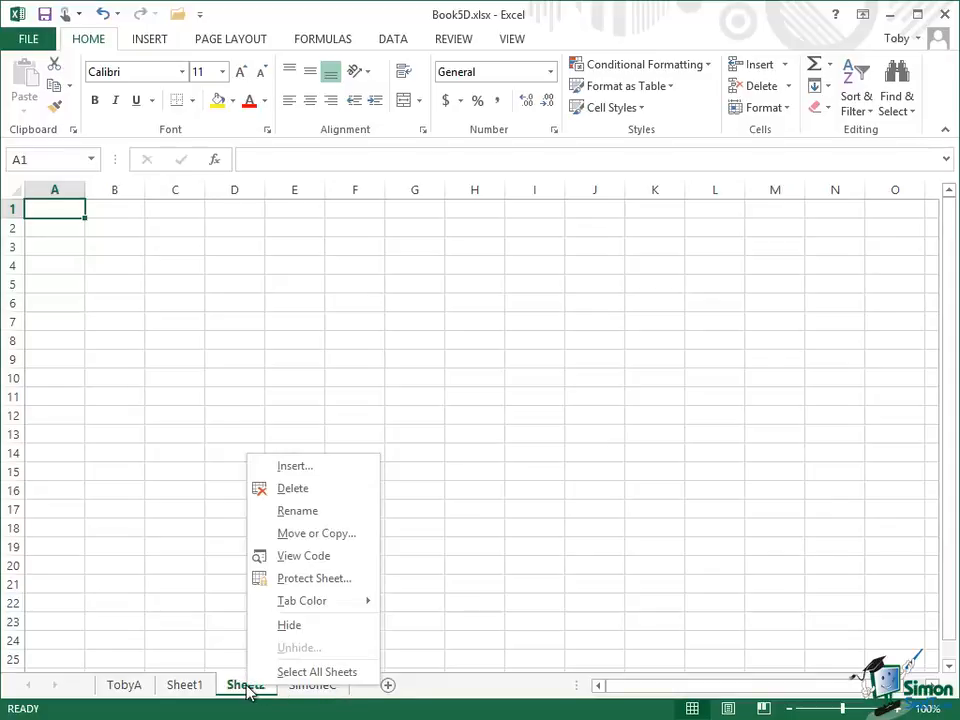
left_click(294, 489)
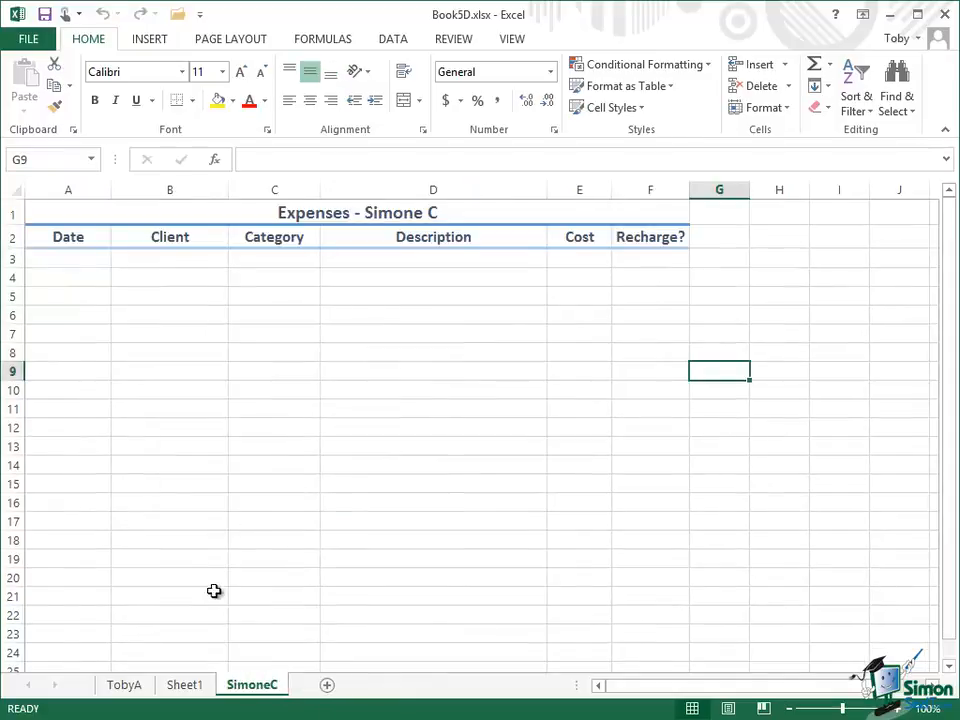
Rename Sheet1, which holds the category list, as Key
right_click(190, 692)
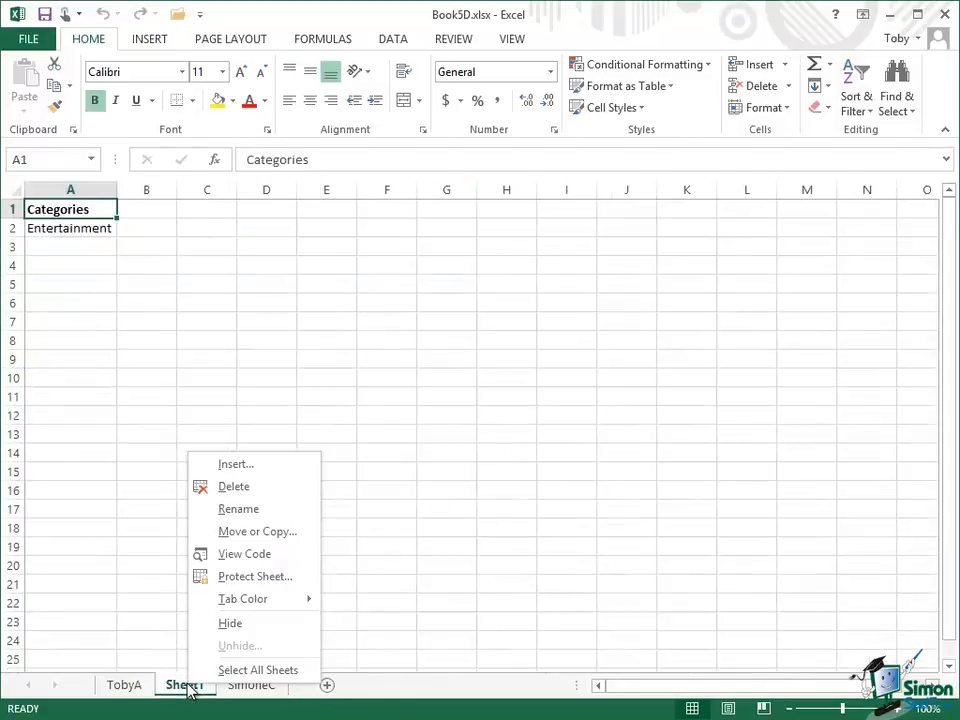
left_click(253, 510)
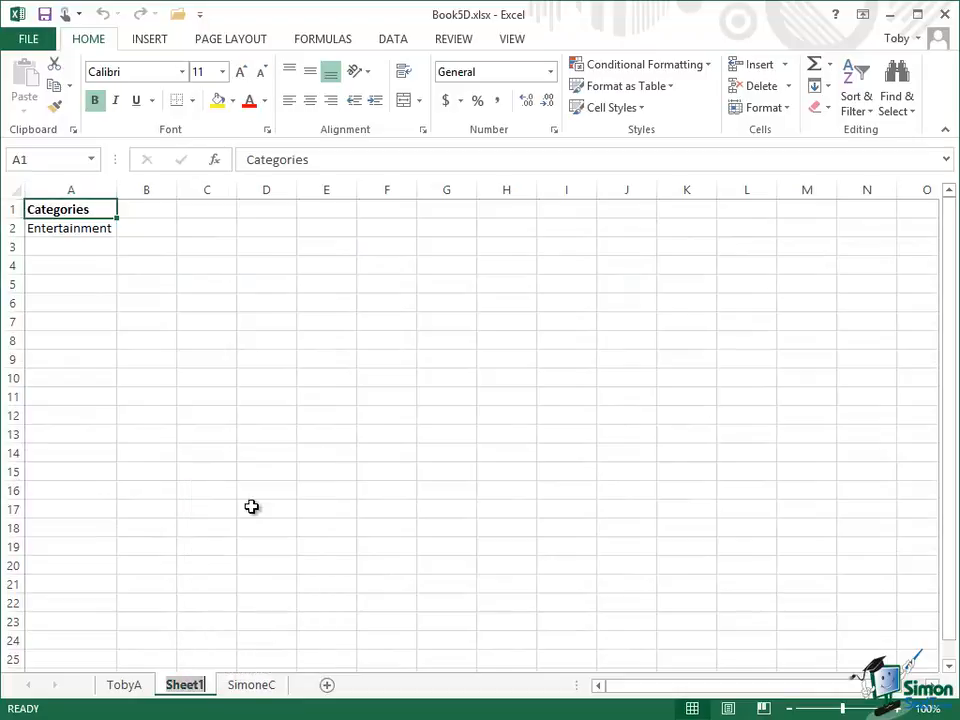
type("Key")
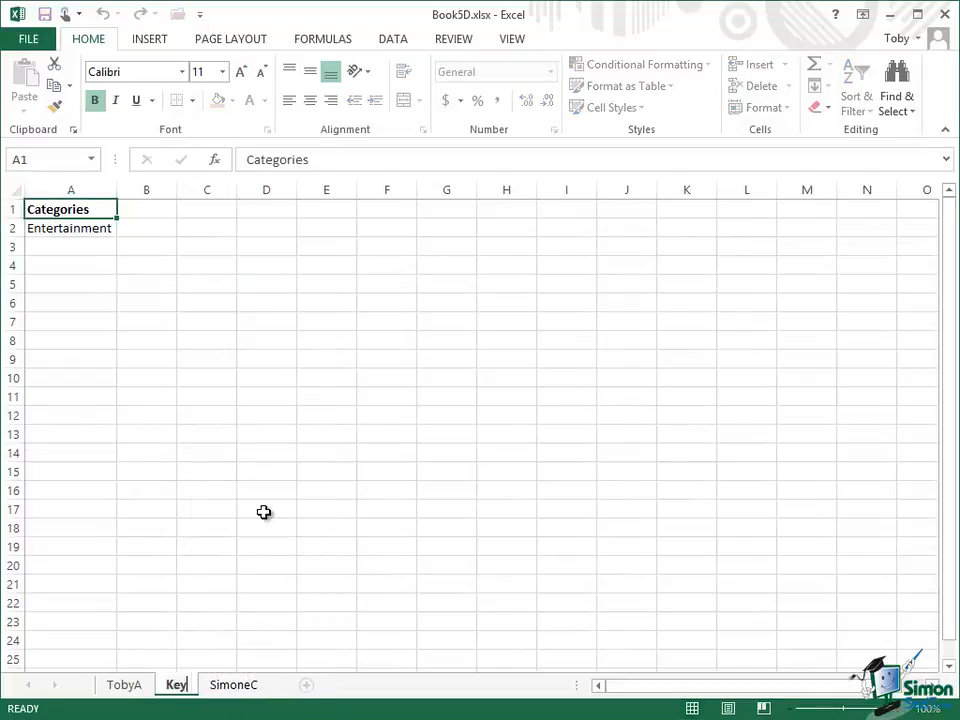
key("Return")
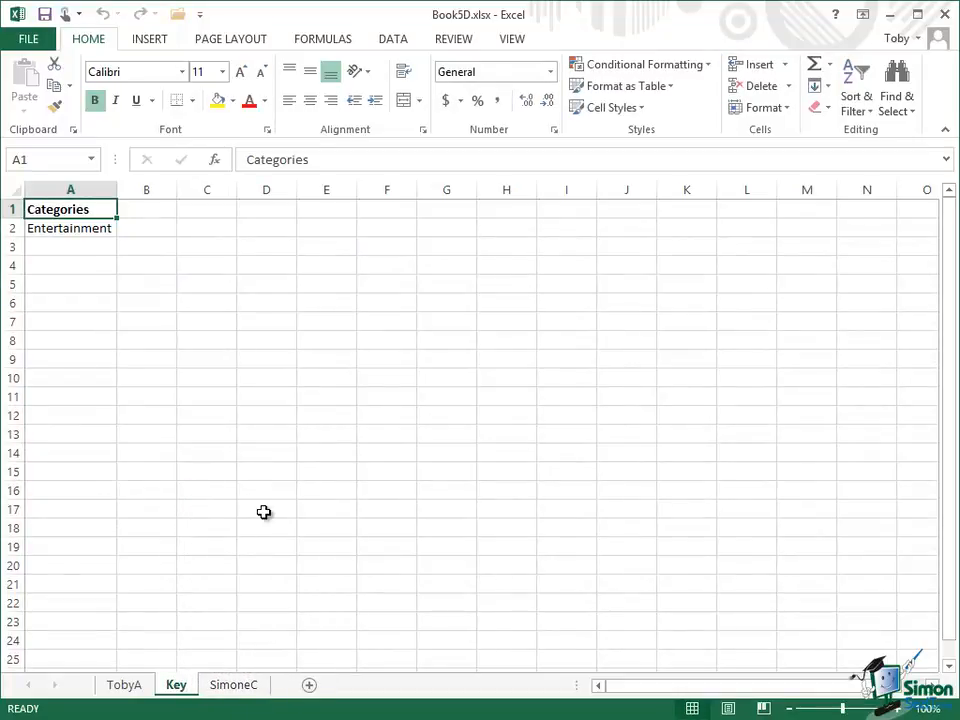
Set the tab color of both employees' expenses sheets to the gray theme color
right_click(127, 686)
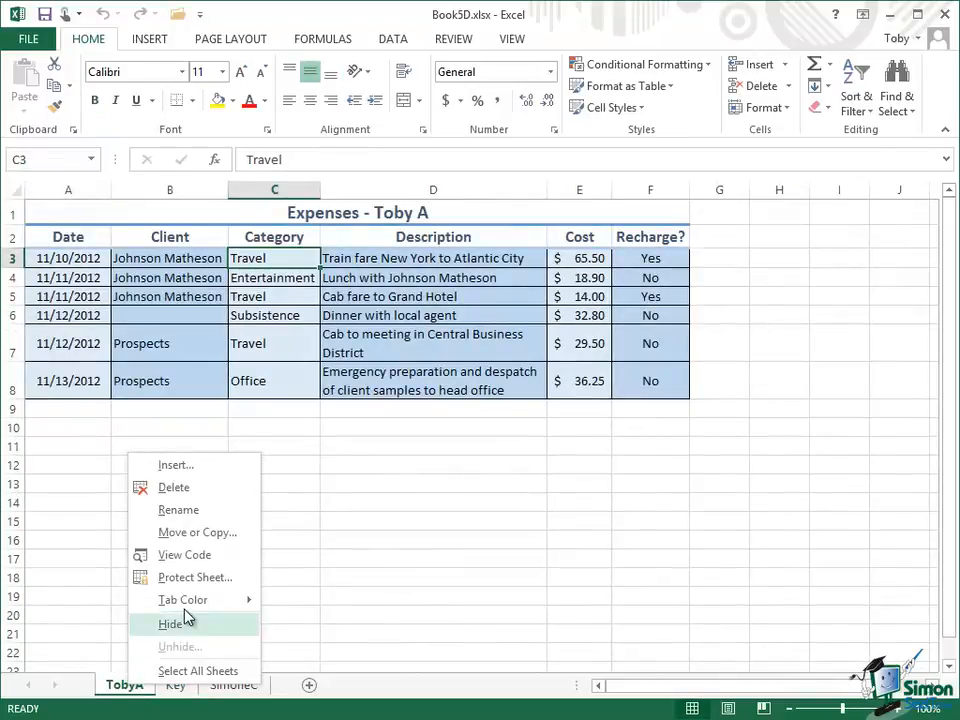
mouse_move(193, 604)
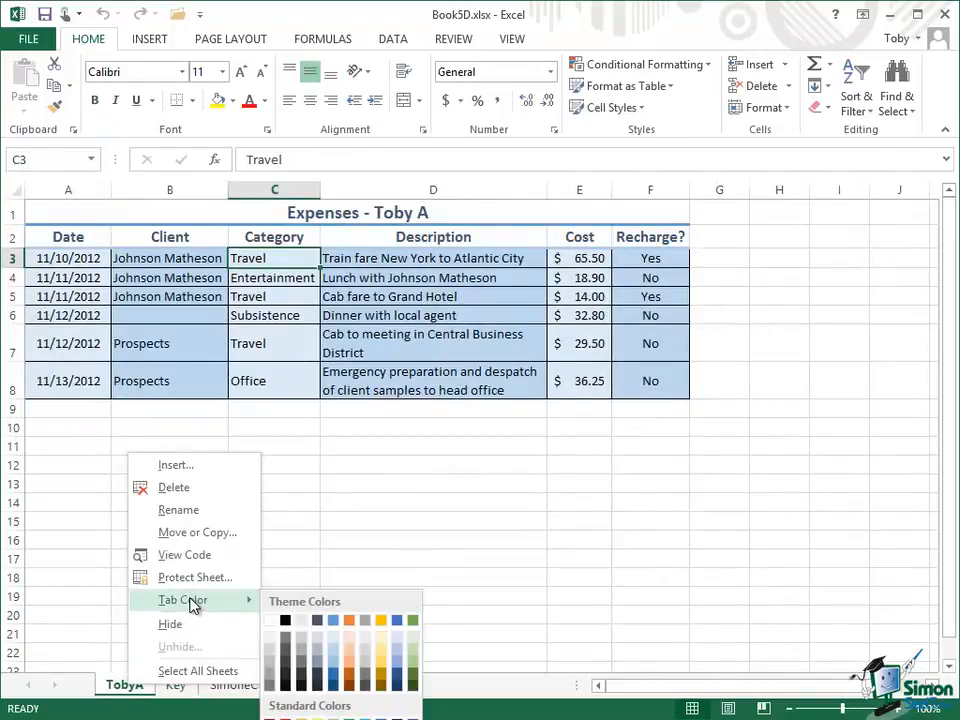
left_click(366, 621)
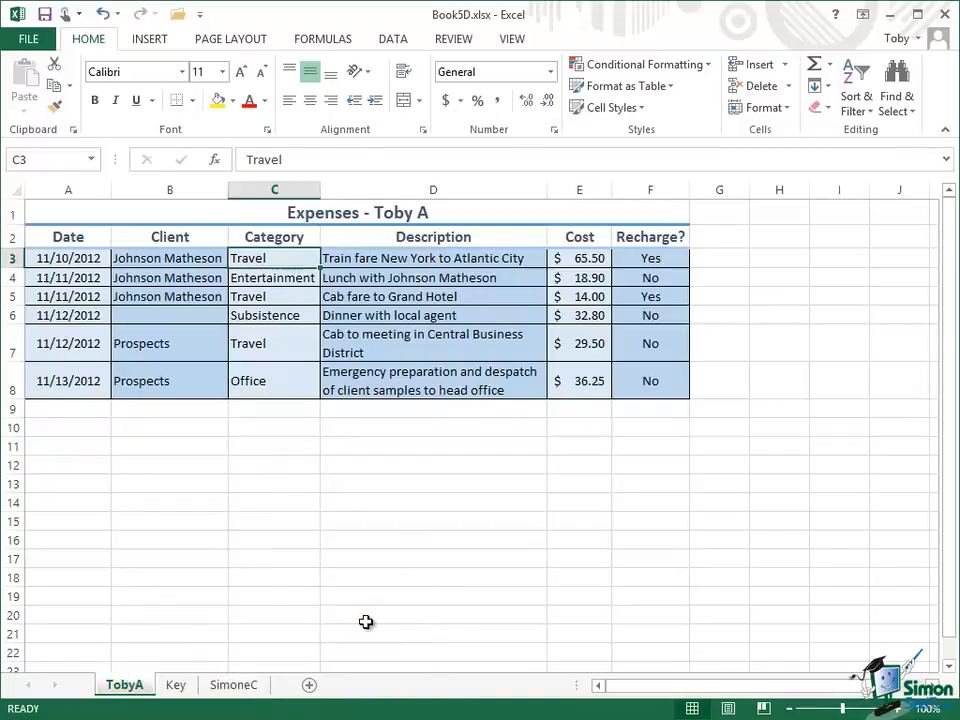
right_click(236, 690)
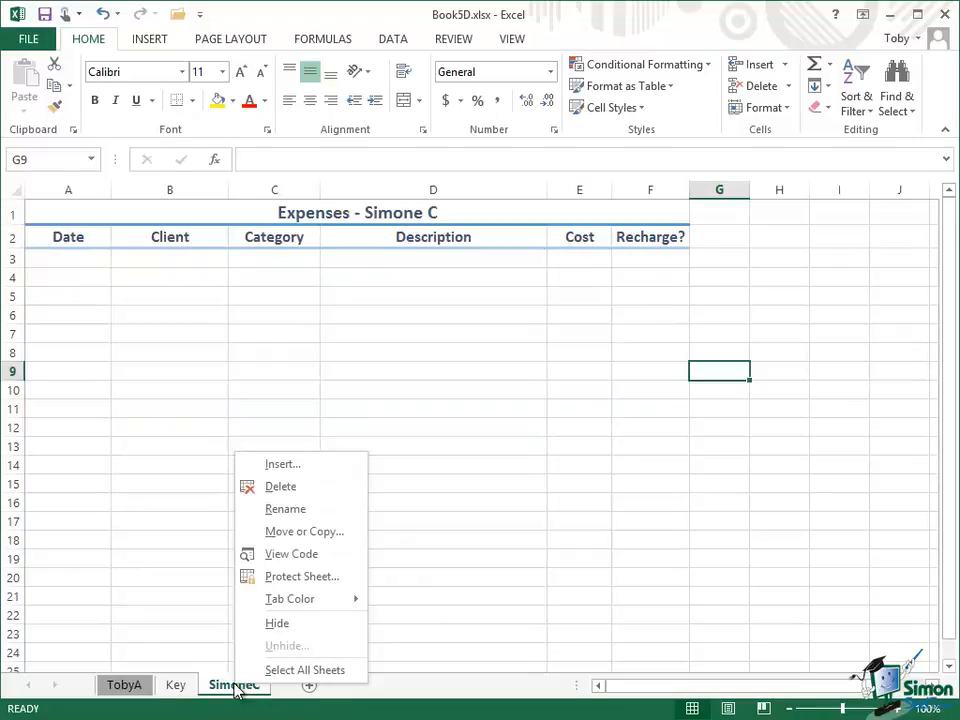
mouse_move(305, 599)
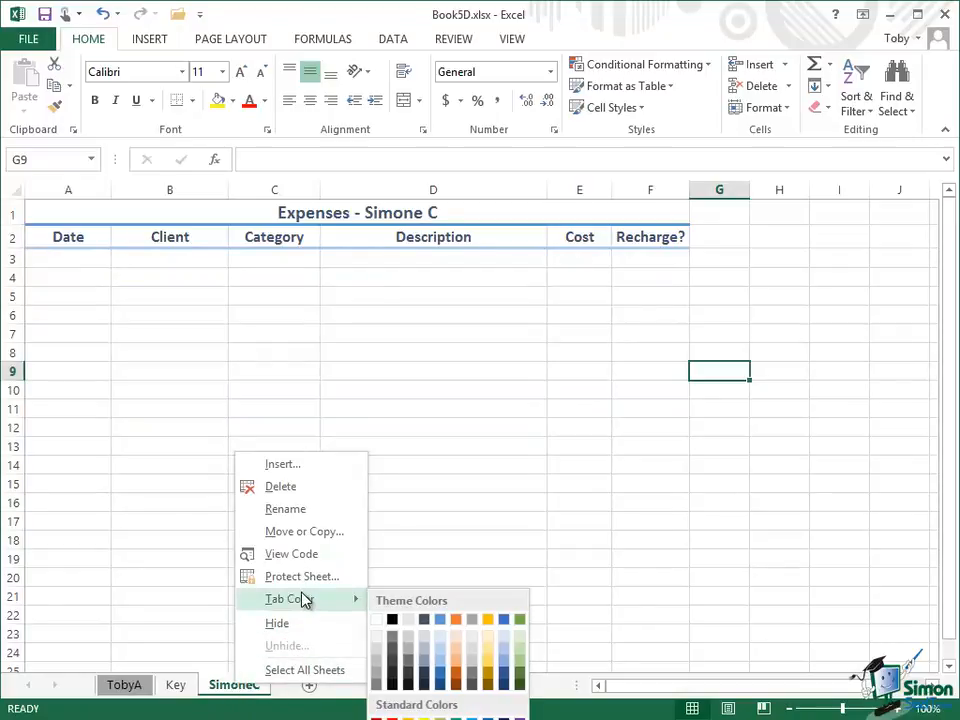
left_click(474, 624)
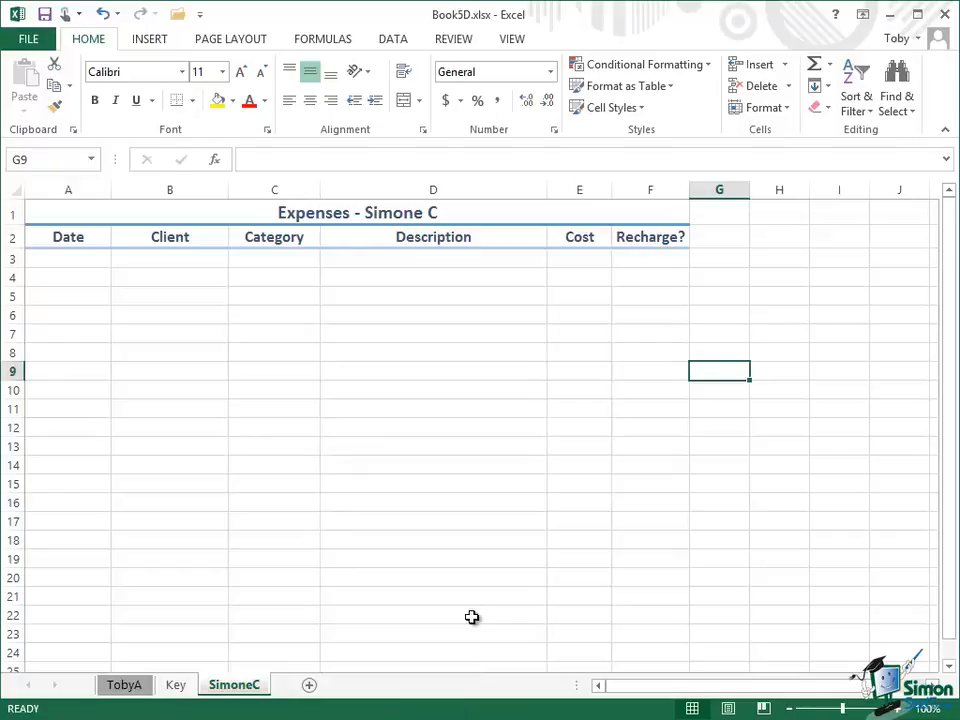
Give the Key sheet an orange tab color and move it after the second employee's sheet
right_click(184, 690)
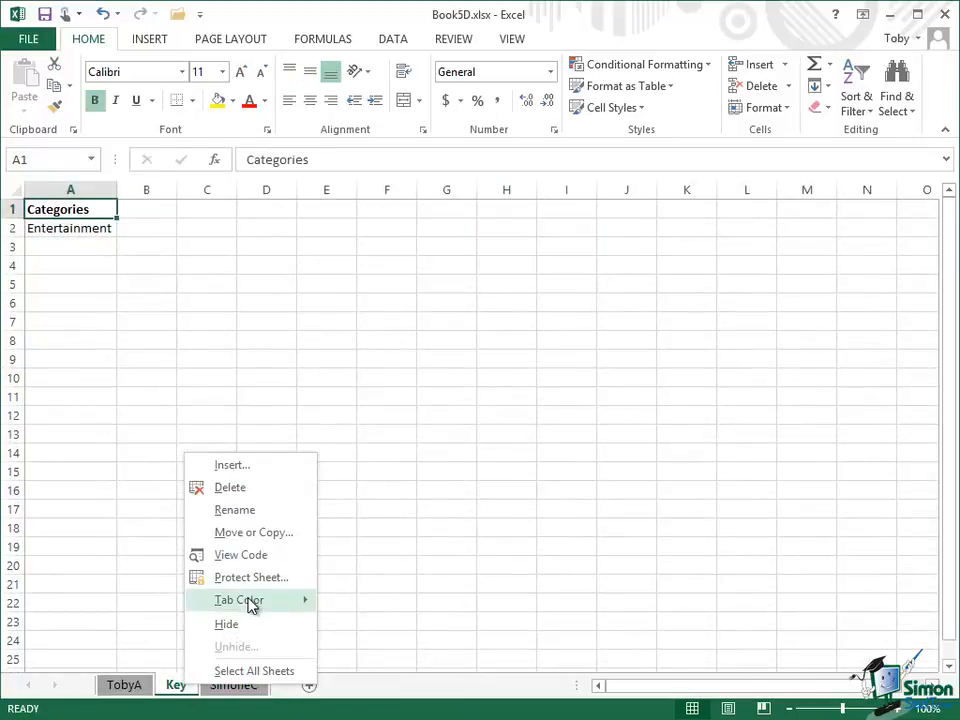
mouse_move(252, 604)
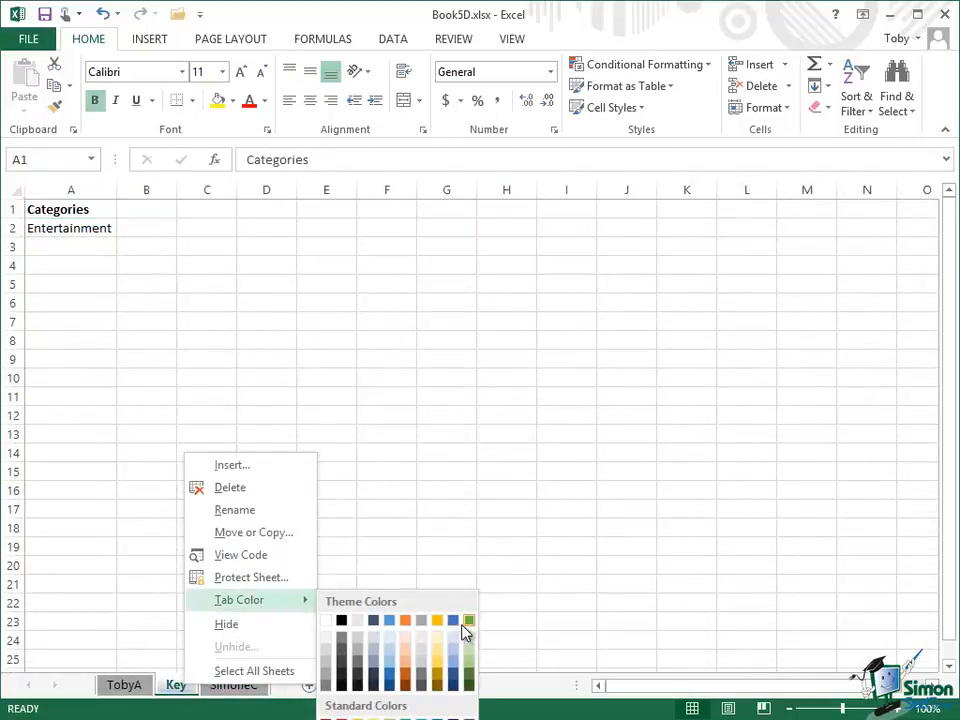
left_click(406, 621)
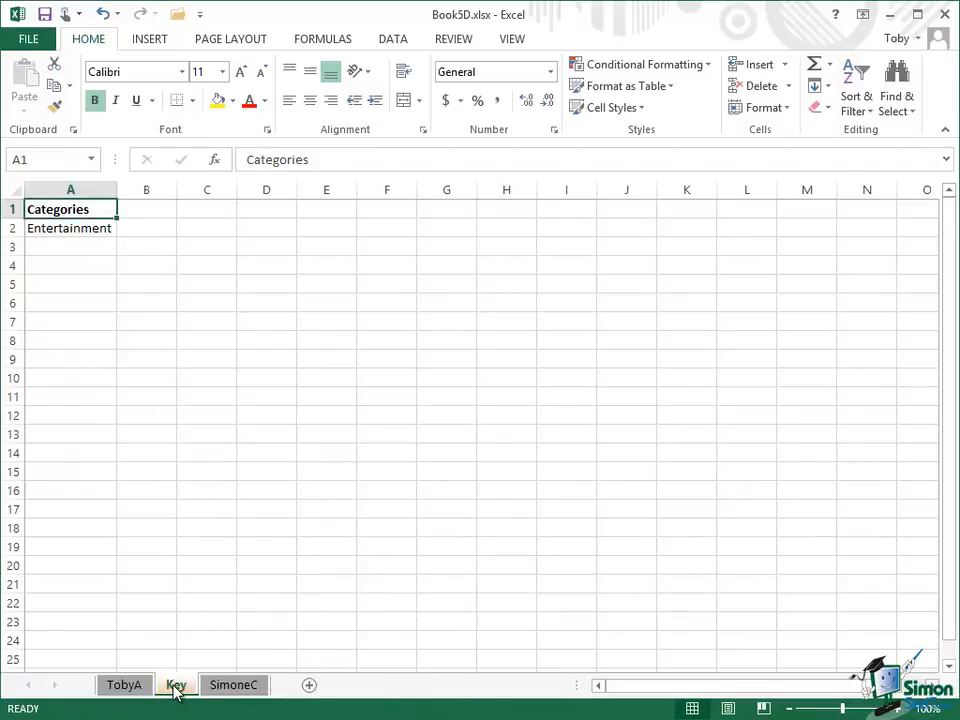
left_click_drag(175, 688, 281, 690)
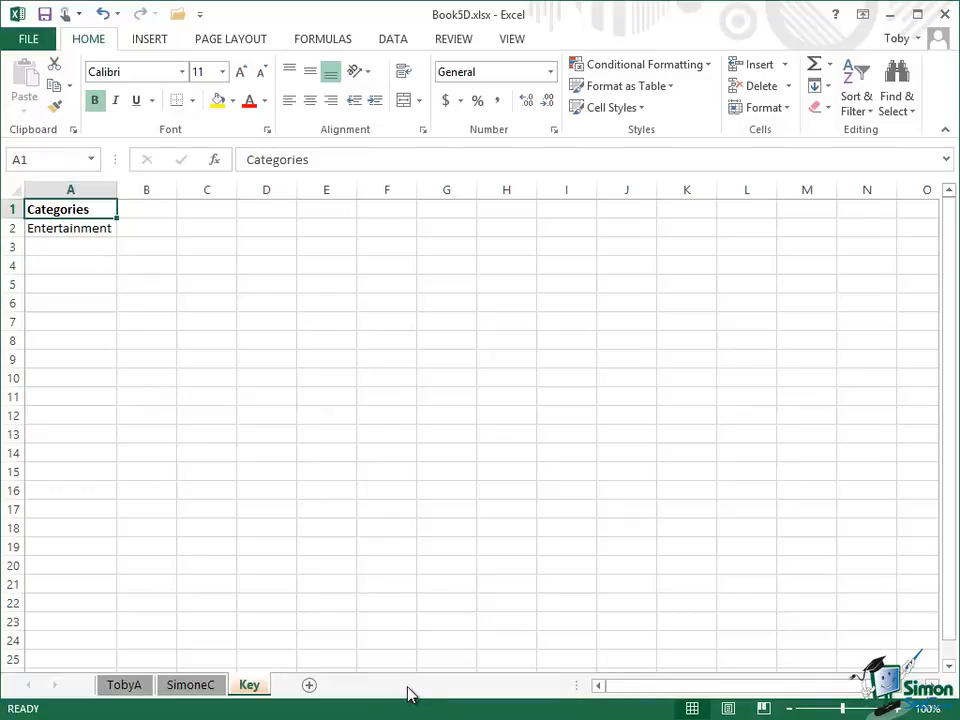
Open the gallery of workbook themes
left_click(234, 42)
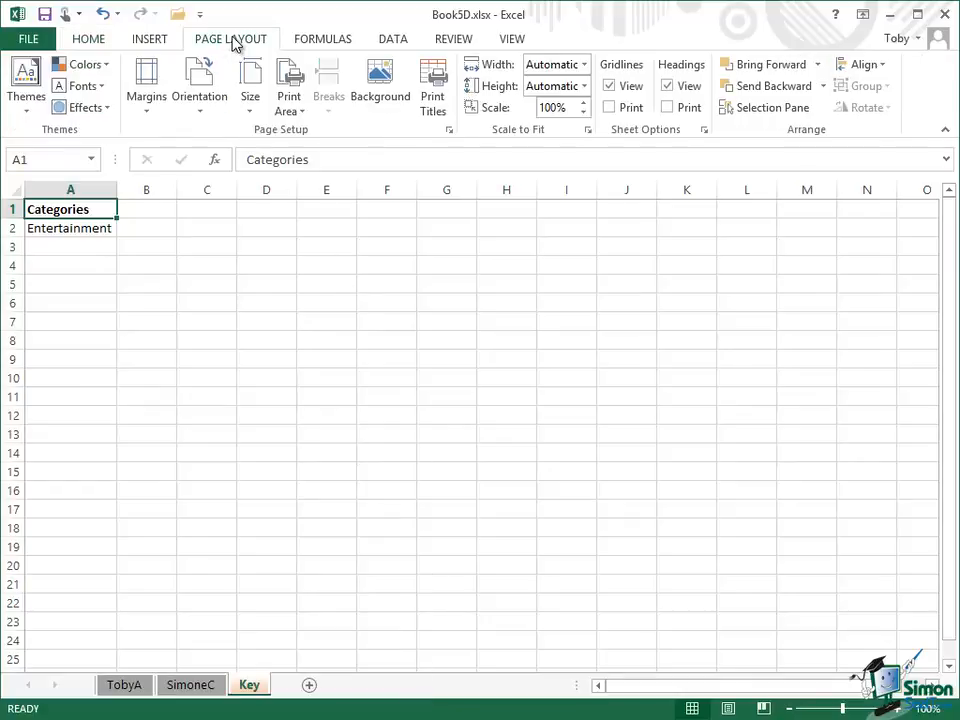
left_click(23, 112)
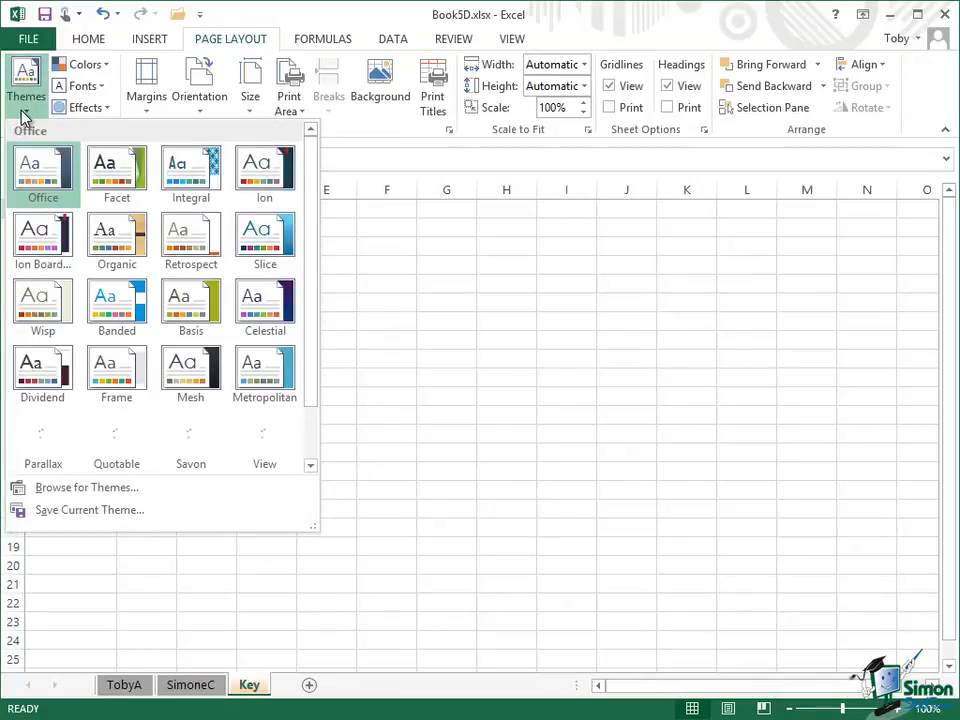